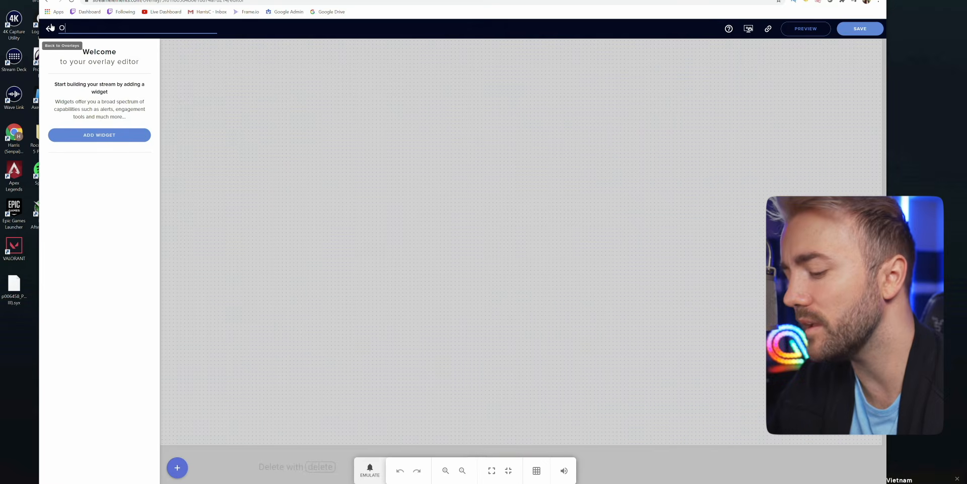
# - Name the overlay "Our super cool alerts" and add an AlertBox widget to it
pyautogui.write('ur super cool alerts')
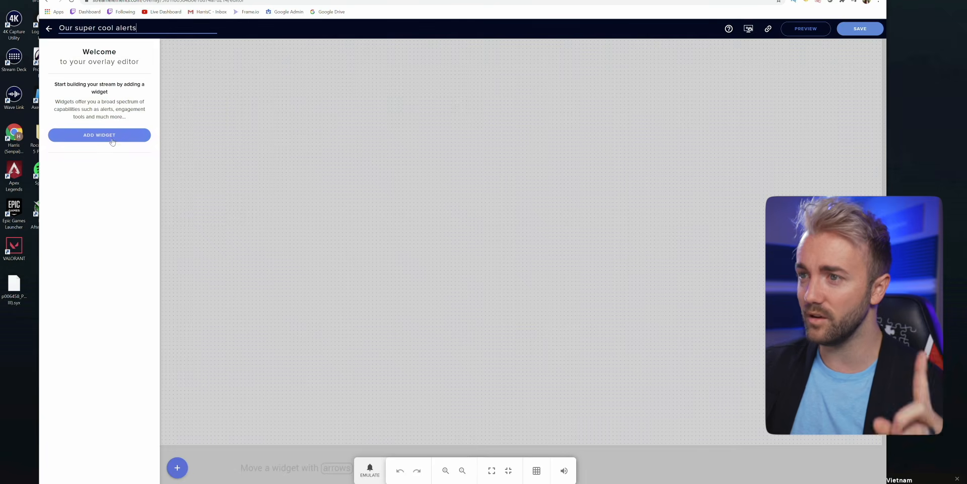
pyautogui.click(110, 139)
pyautogui.moveTo(193, 309)
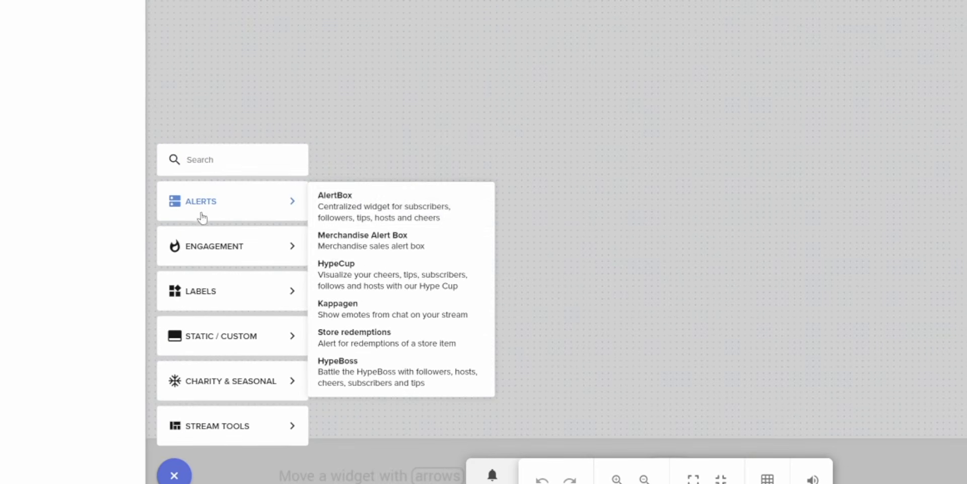
pyautogui.click(358, 207)
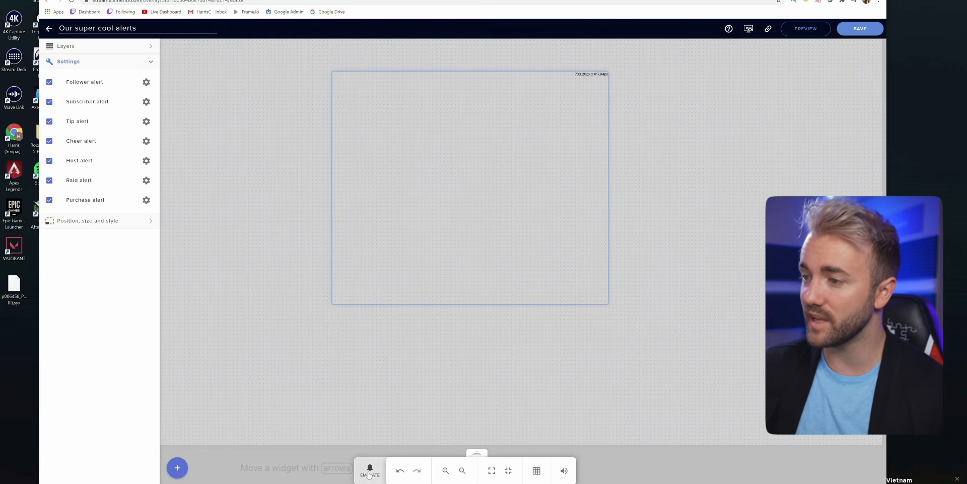
# - Emulate a follower event and move the AlertBox into the upper-right corner of the overlay canvas
pyautogui.click(369, 471)
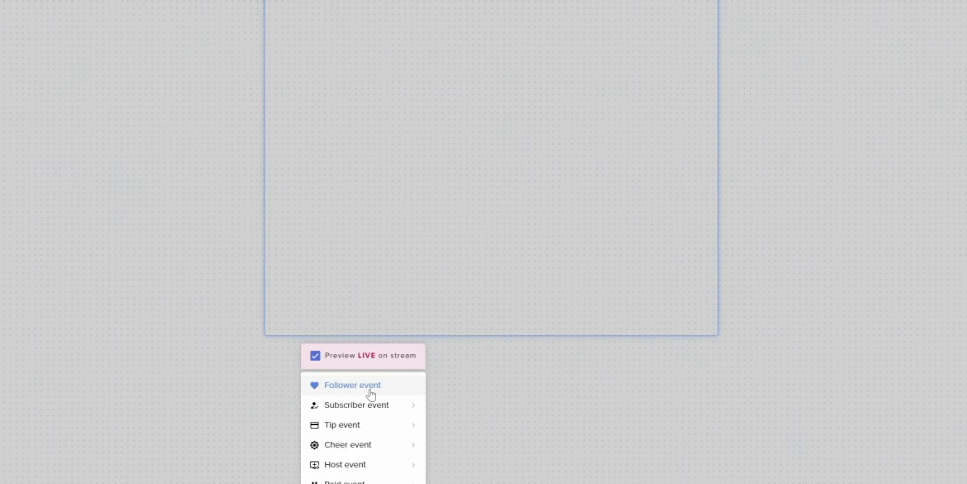
pyautogui.click(371, 393)
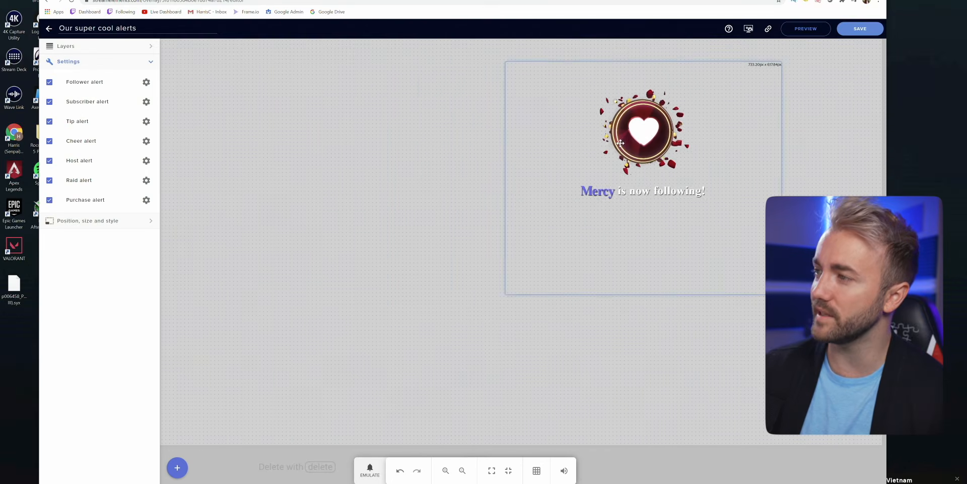
pyautogui.moveTo(620, 143); pyautogui.dragTo(750, 107)
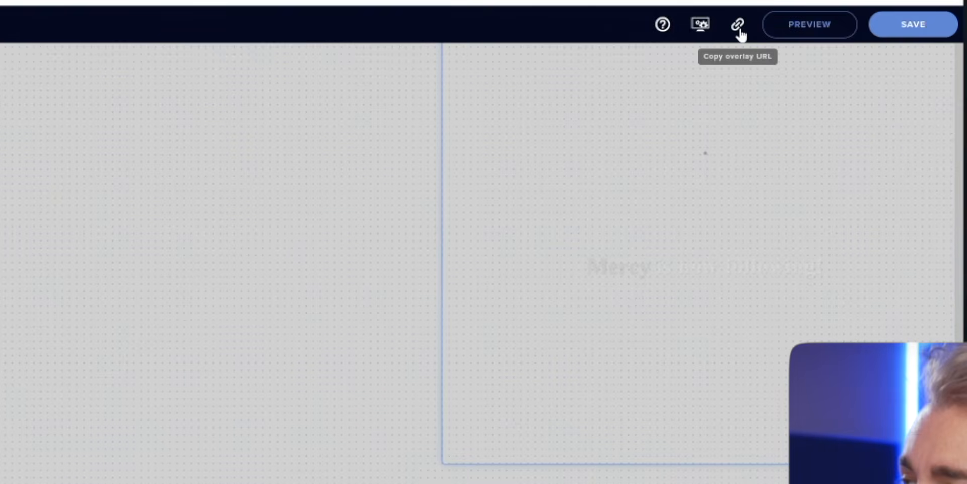
# - Copy the overlay URL, switch to OBS and add a 1920 x 1080 browser source named "se" that loads it
pyautogui.click(738, 31)
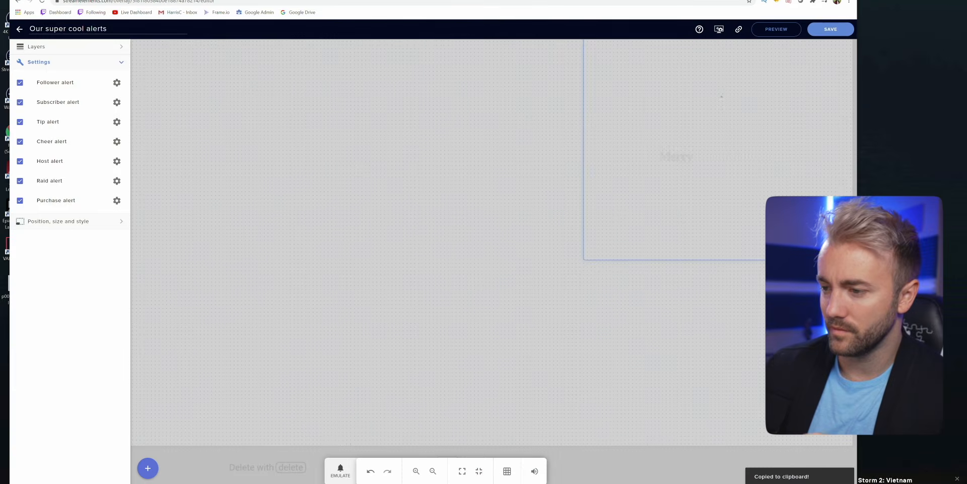
pyautogui.click(325, 483)
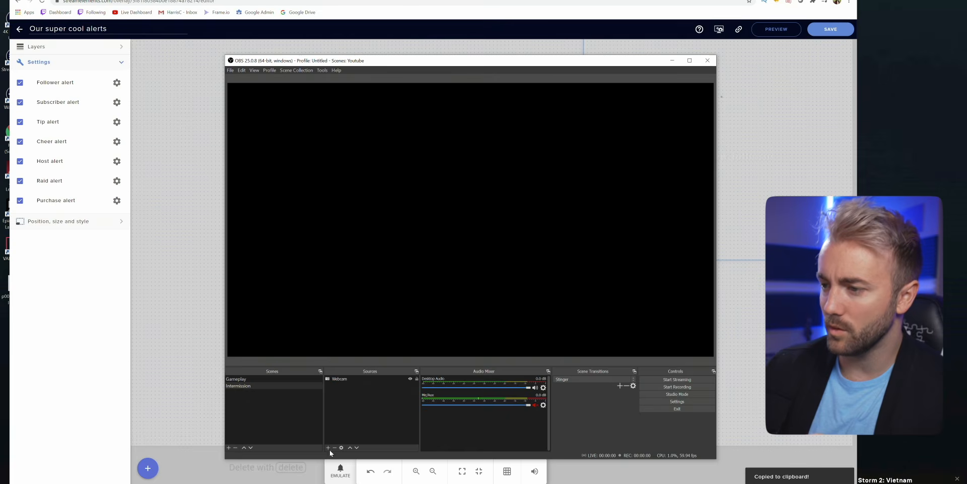
pyautogui.click(328, 448)
pyautogui.click(352, 342)
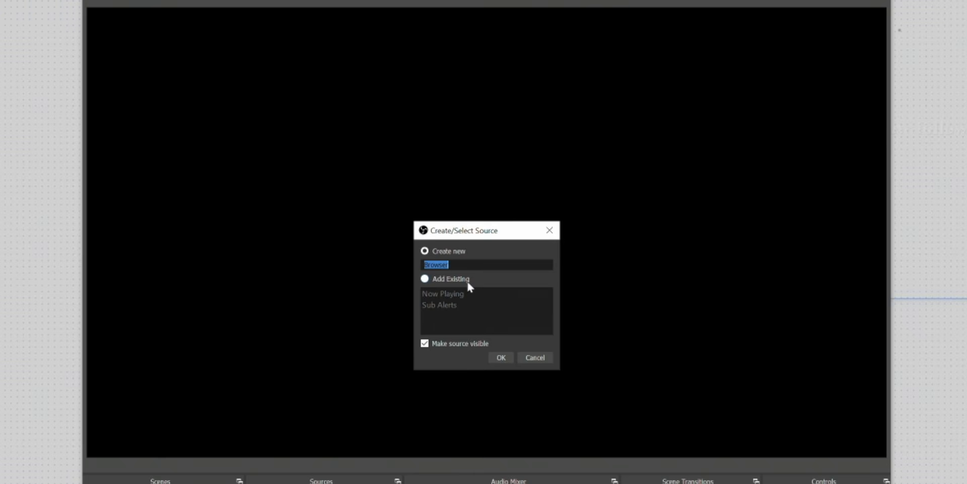
pyautogui.write('se')
pyautogui.click(501, 357)
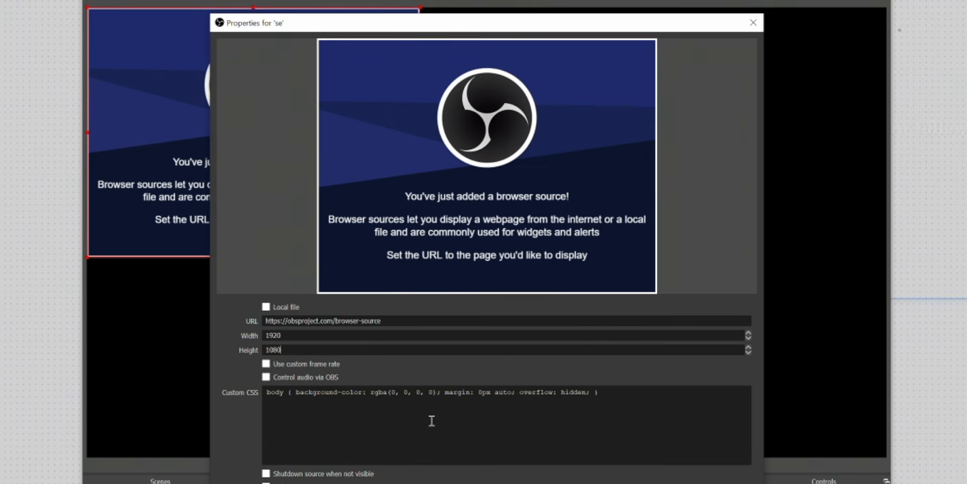
pyautogui.moveTo(394, 318); pyautogui.dragTo(263, 318)
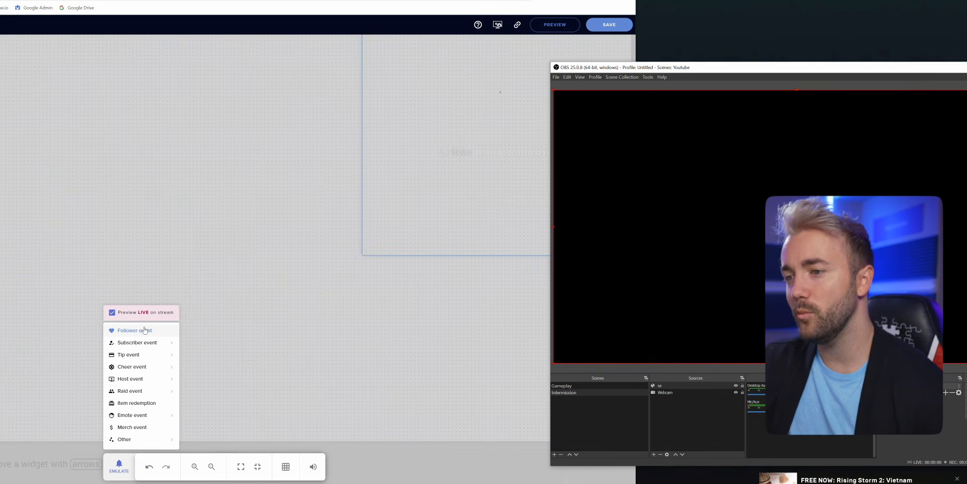
# - Save the StreamElements overlay and test the alert in OBS with emulated follower events
pyautogui.click(143, 331)
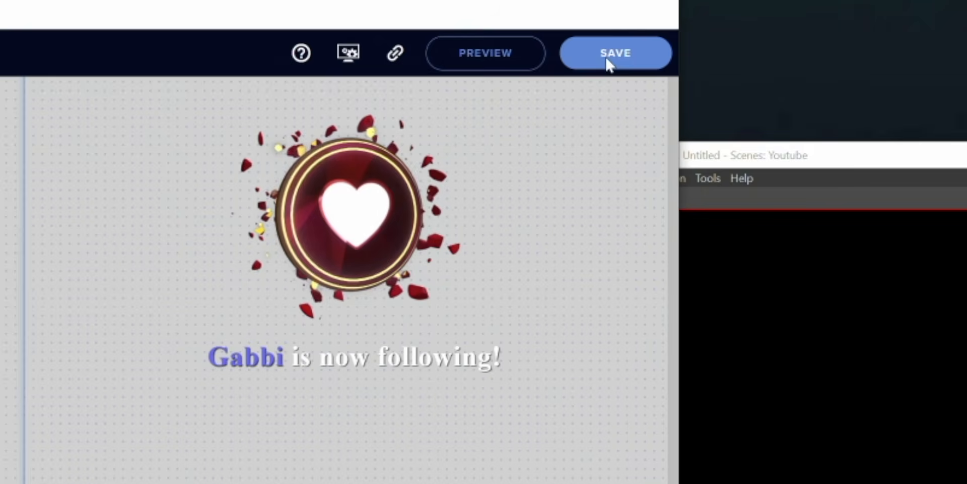
pyautogui.click(635, 55)
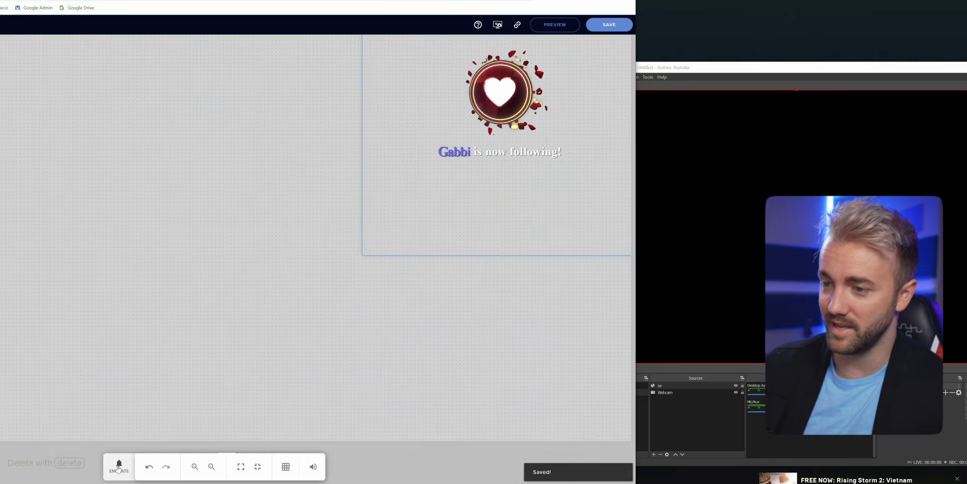
pyautogui.click(120, 468)
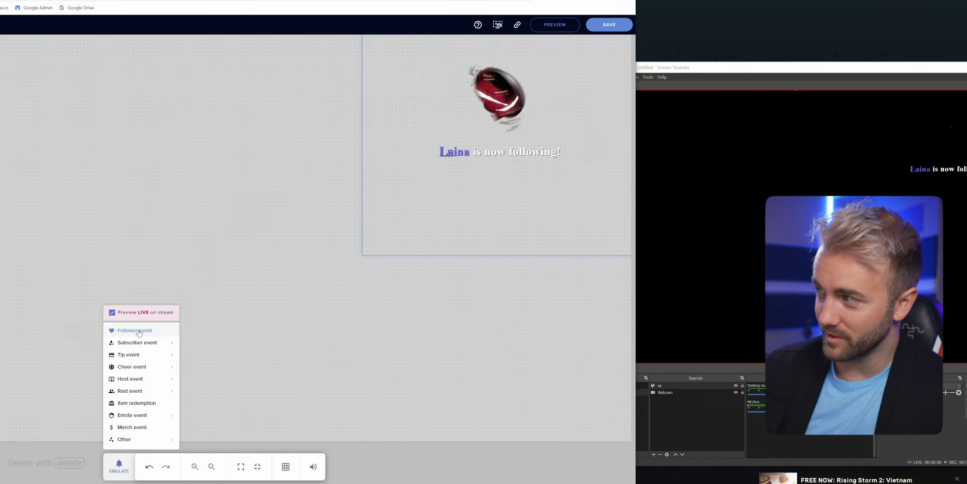
pyautogui.moveTo(742, 69); pyautogui.dragTo(620, 71)
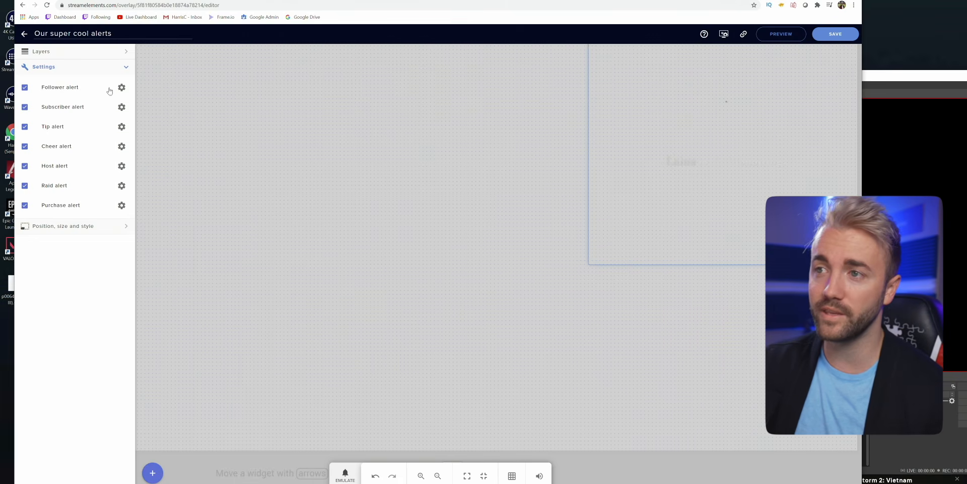
# - Examine the advanced settings of the follower alert and the subscriber alert
pyautogui.click(121, 88)
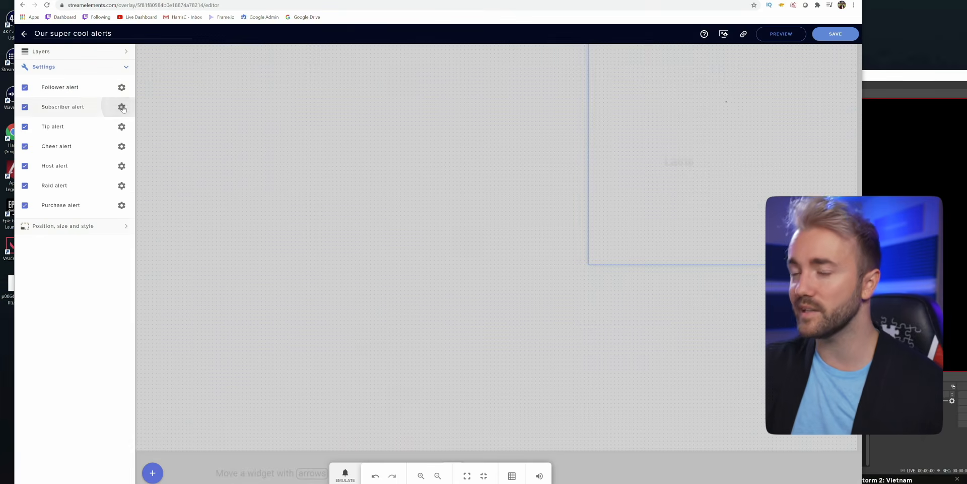
pyautogui.click(122, 107)
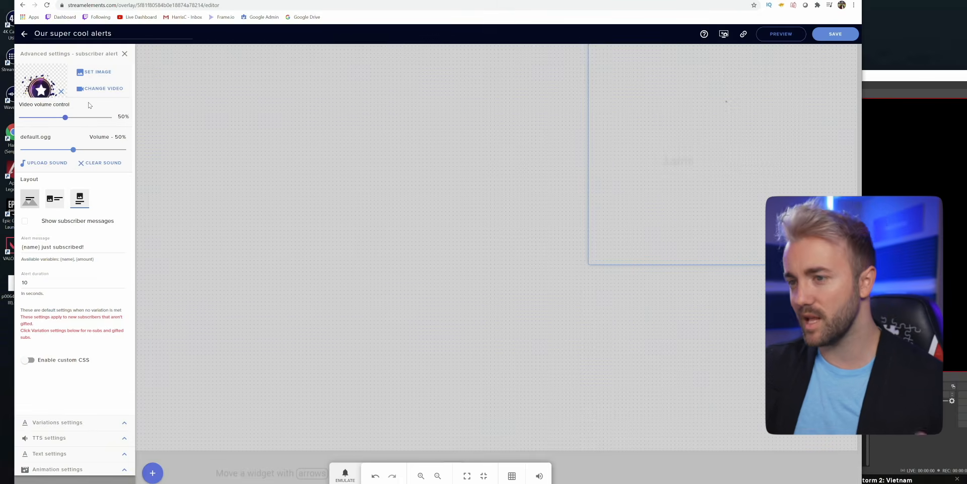
pyautogui.click(125, 53)
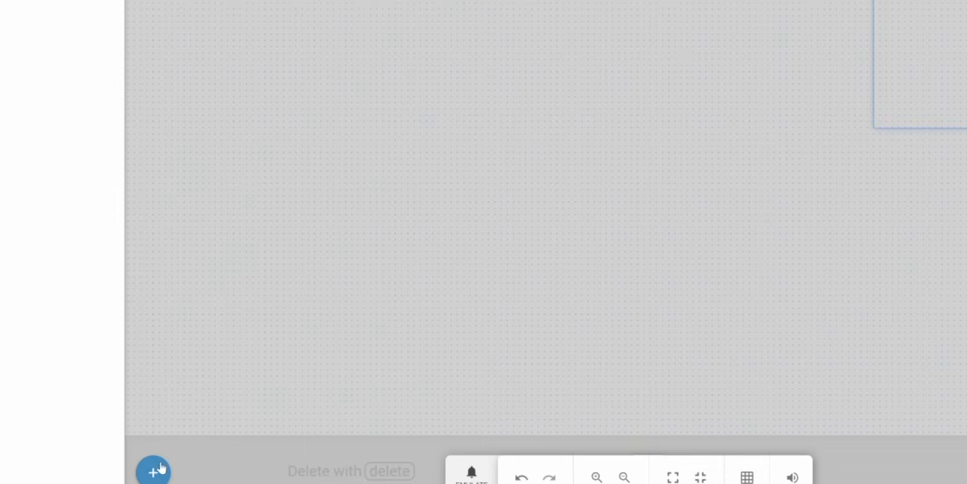
# - Add a second AlertBox and disable all its alerts except the subscriber alert
pyautogui.click(161, 468)
pyautogui.moveTo(212, 197)
pyautogui.click(357, 201)
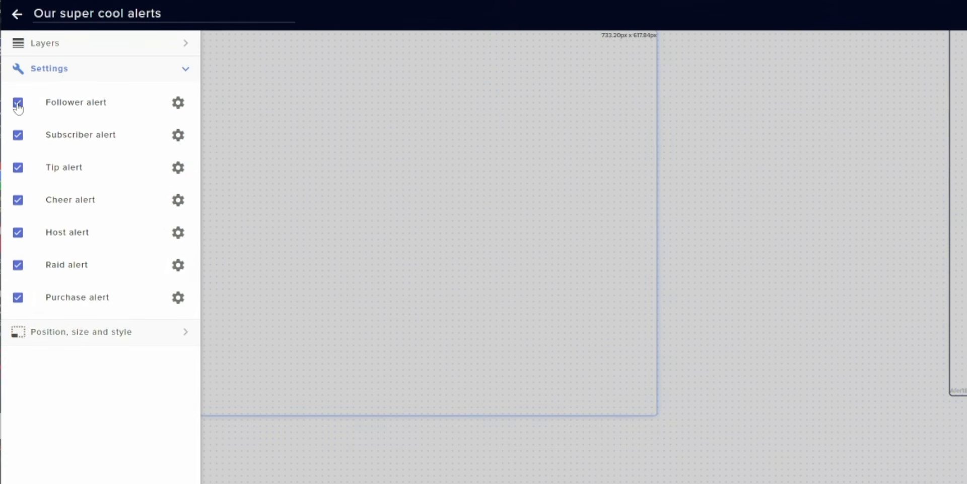
pyautogui.click(17, 169)
pyautogui.click(18, 200)
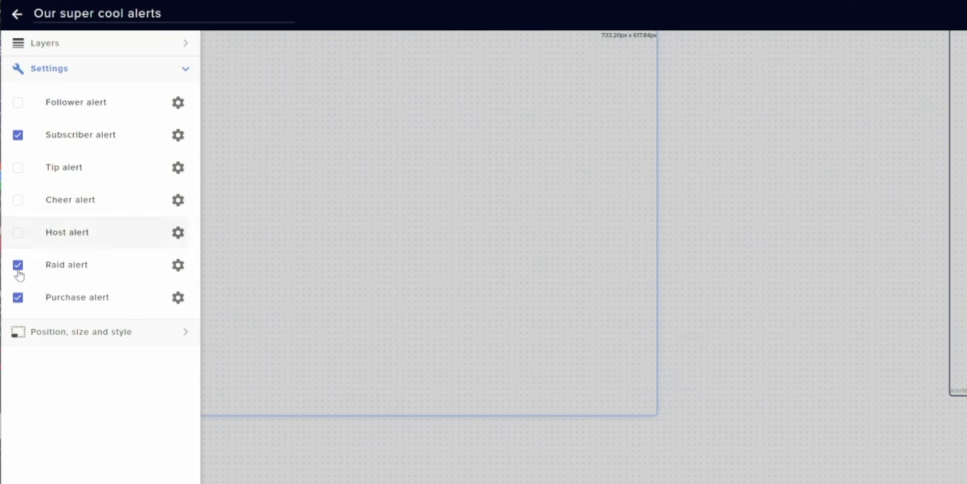
# - Select AlertBox 1 in the layer list and disable its subscriber alert
pyautogui.click(184, 45)
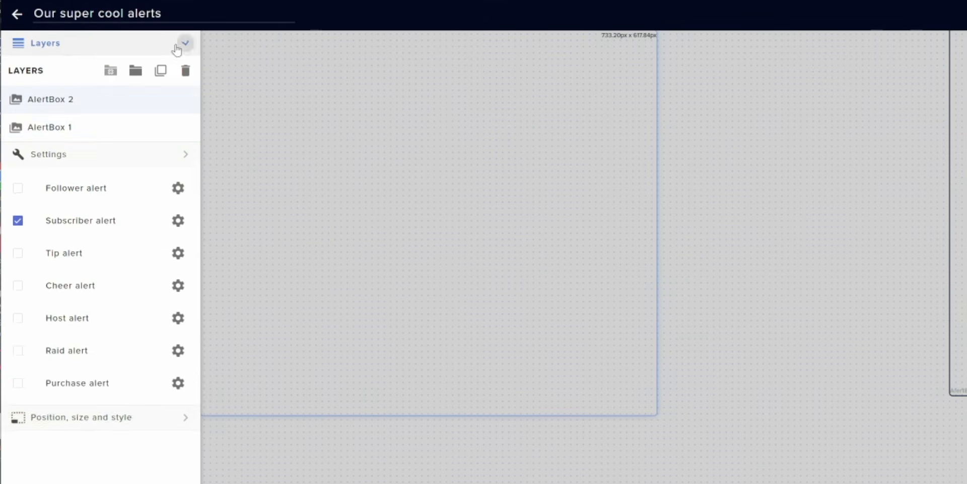
pyautogui.click(52, 132)
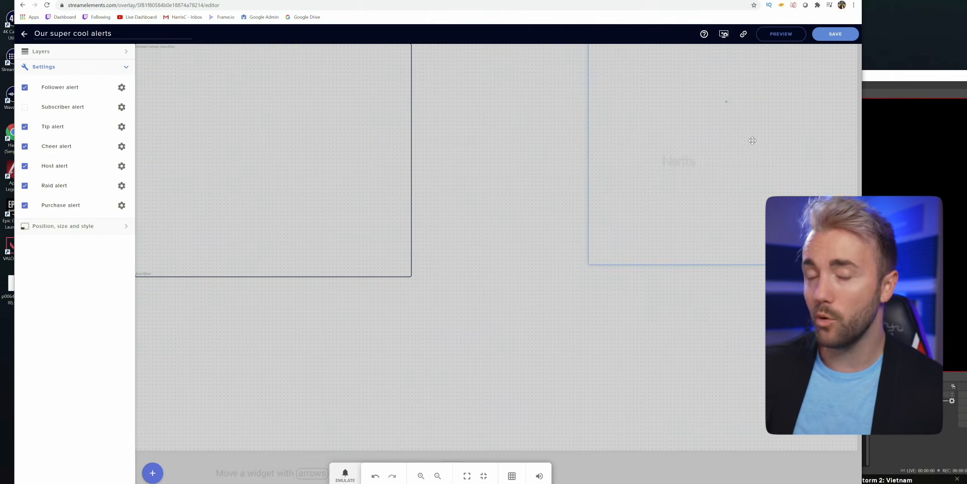
pyautogui.click(271, 147)
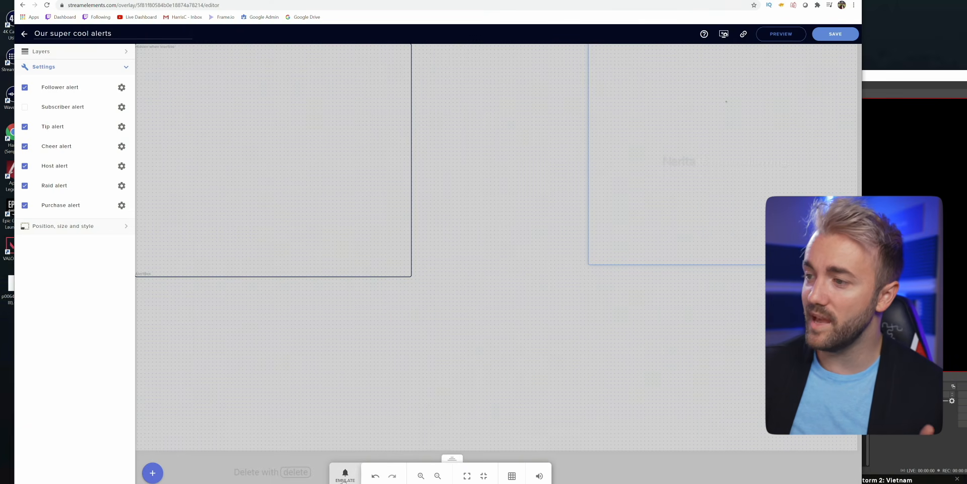
# - Test both alert boxes with an emulated follower event and a 1 subscriber event, and save the overlay
pyautogui.click(344, 476)
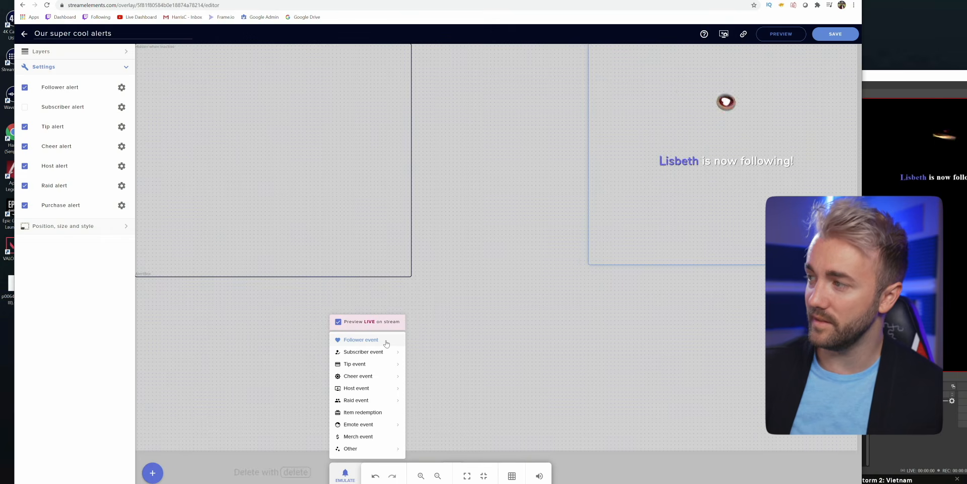
pyautogui.moveTo(391, 352)
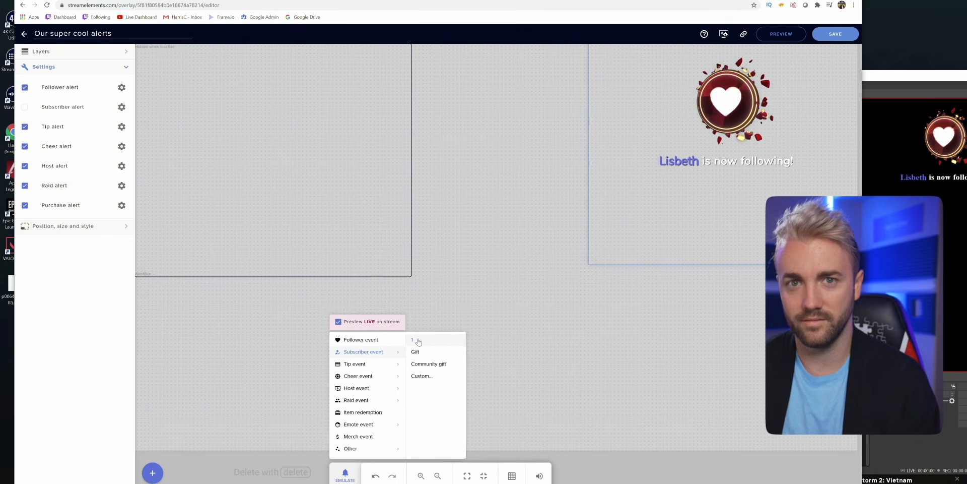
pyautogui.click(418, 340)
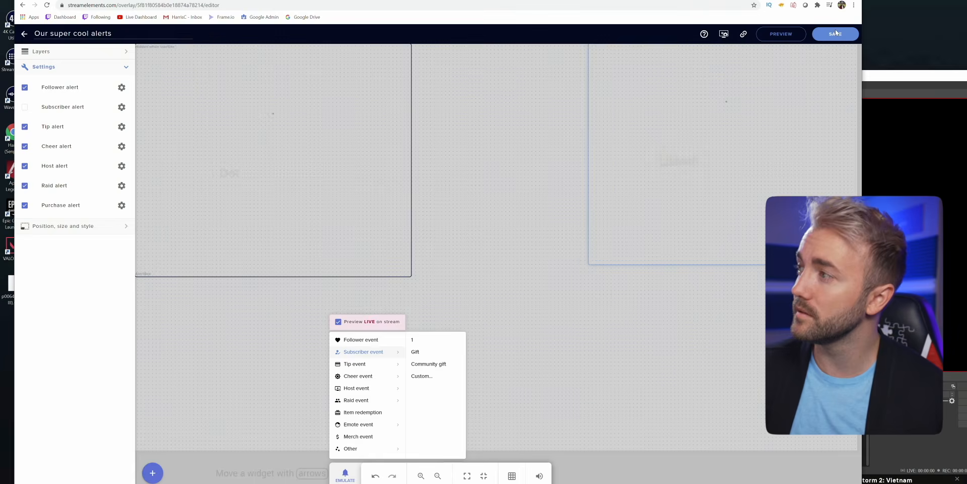
pyautogui.click(832, 34)
pyautogui.click(24, 34)
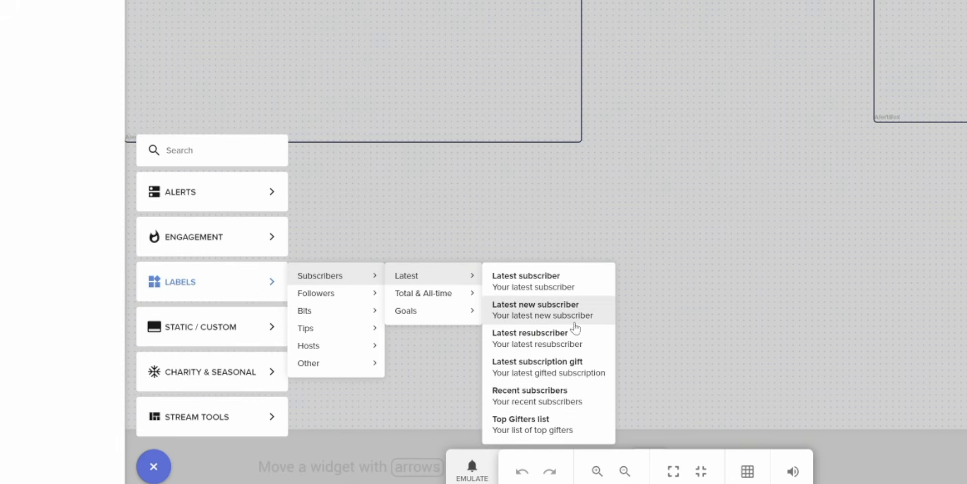
# - Add a latest subscriber label and place it at the top of the canvas between the two alert boxes
pyautogui.click(516, 343)
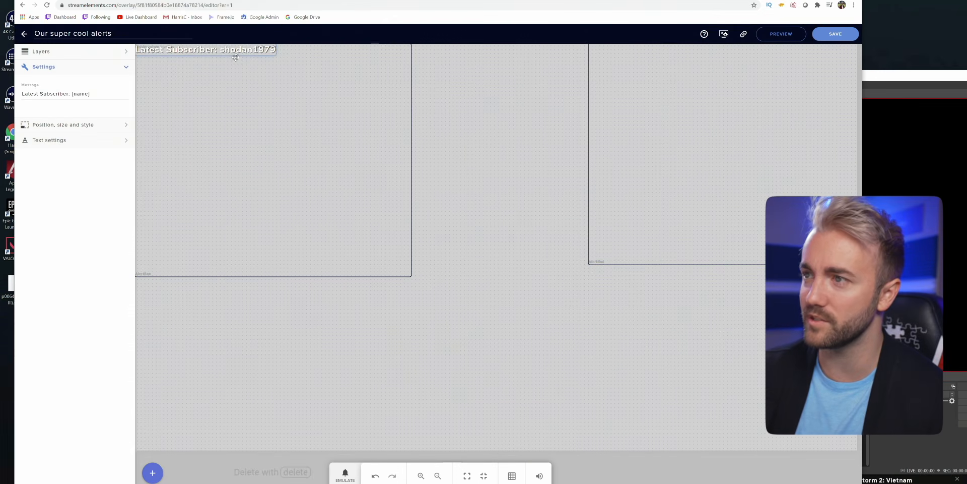
pyautogui.moveTo(235, 58); pyautogui.dragTo(783, 295)
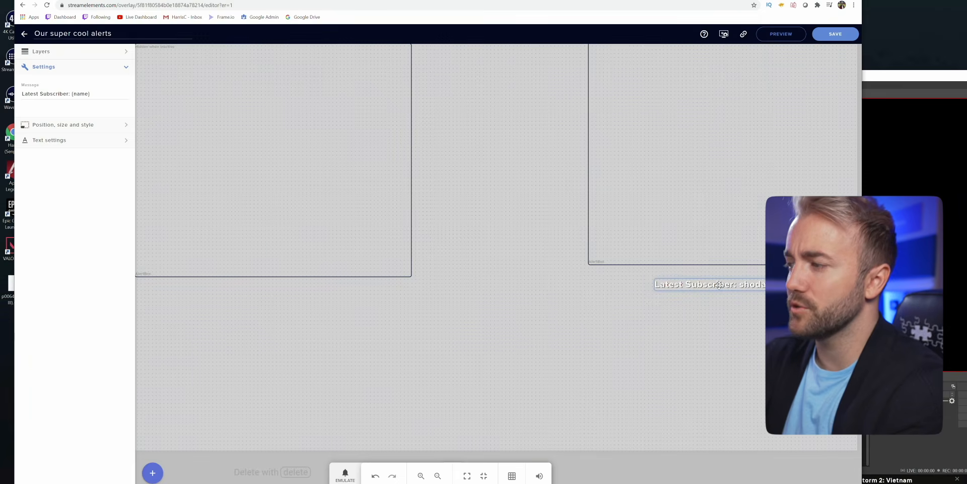
pyautogui.moveTo(722, 285); pyautogui.dragTo(489, 53)
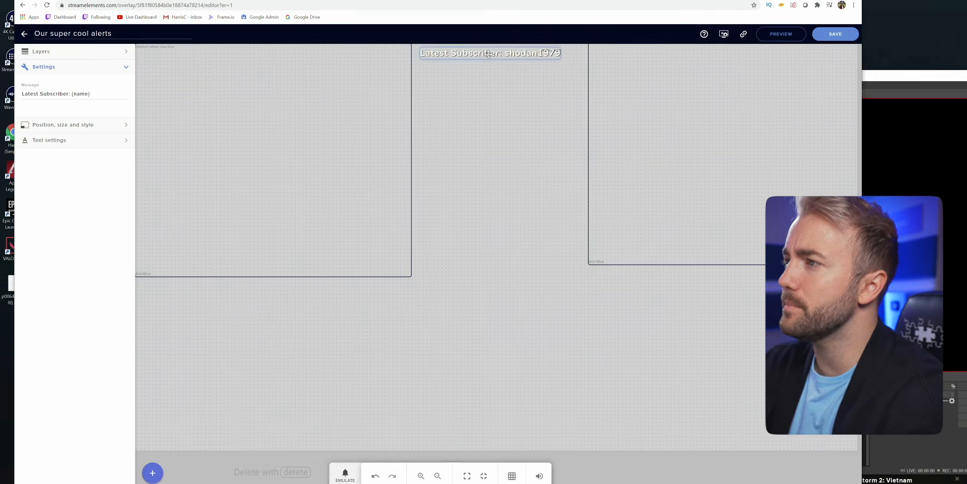
# - Change the latest subscriber label's font to Passion One
pyautogui.click(49, 140)
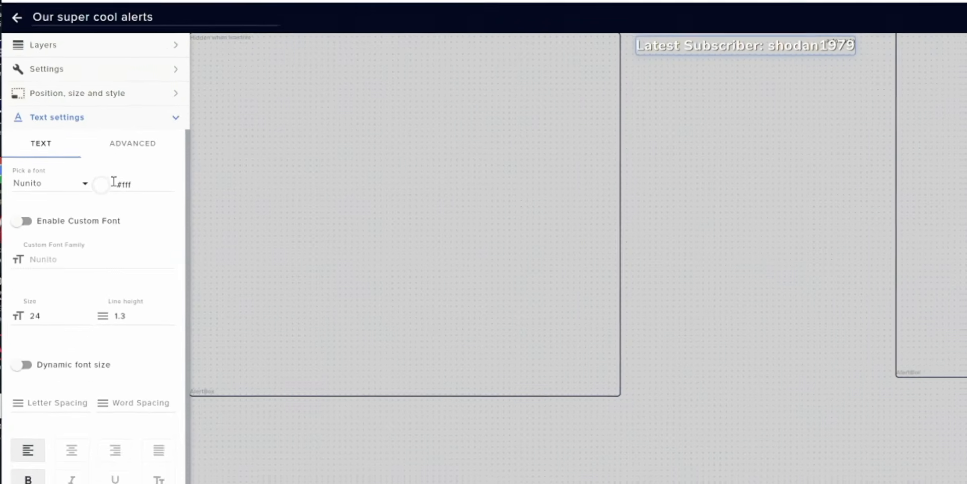
pyautogui.click(67, 194)
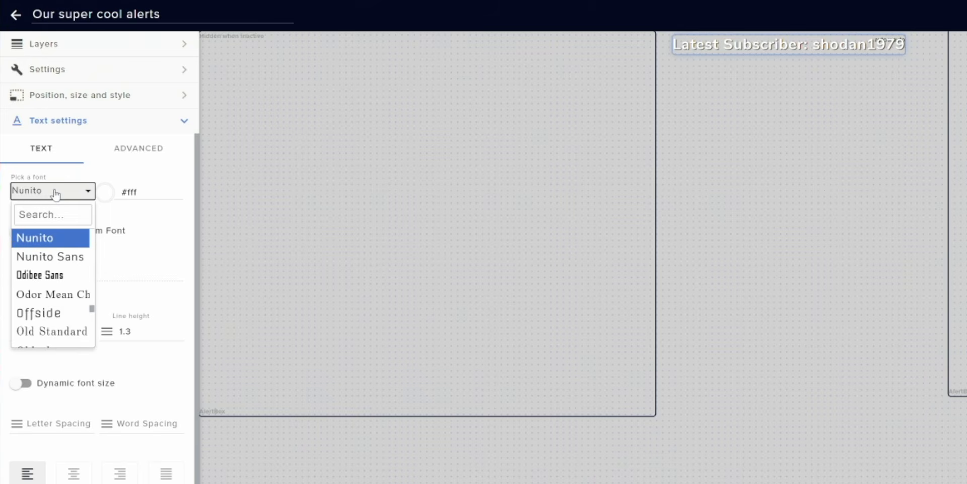
pyautogui.click(52, 239)
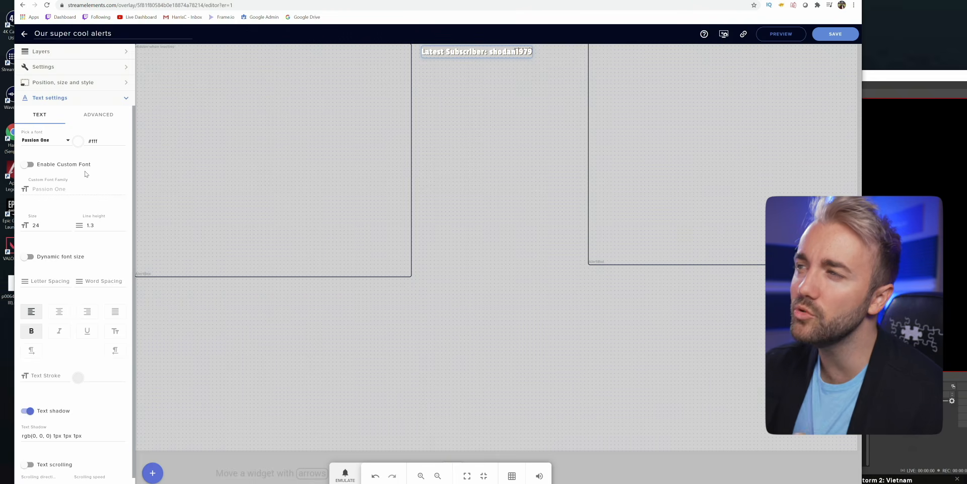
# - Shorten the label's message to "Latest Sub: {name}"
pyautogui.click(51, 66)
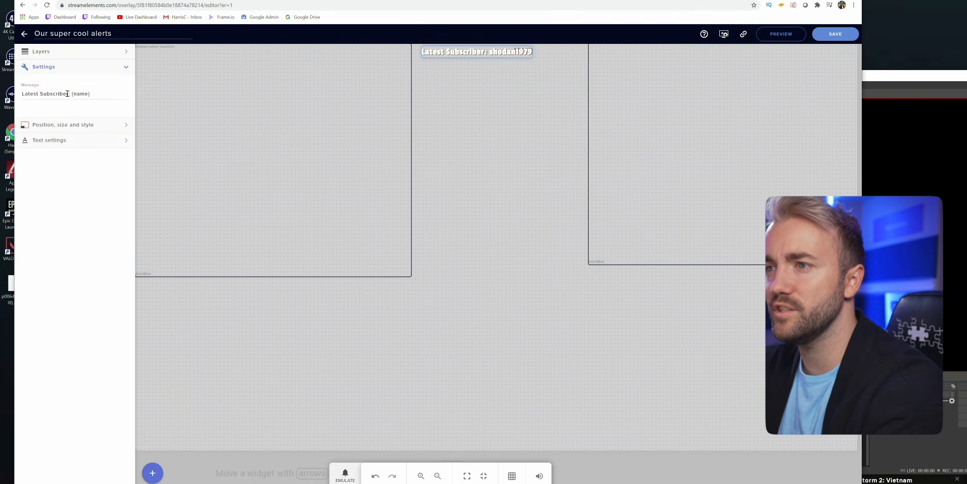
pyautogui.click(67, 94)
pyautogui.press('BackSpace')
pyautogui.press('BackSpace')
pyautogui.press('BackSpace')
pyautogui.press('BackSpace')
pyautogui.press('BackSpace')
pyautogui.press('BackSpace')
pyautogui.press('BackSpace')
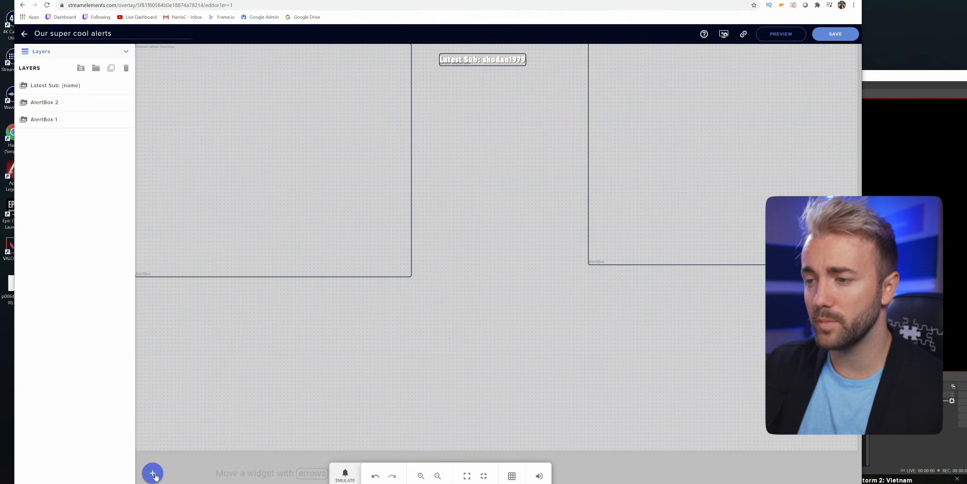
# - Add a total subscribers label to the overlay
pyautogui.click(153, 473)
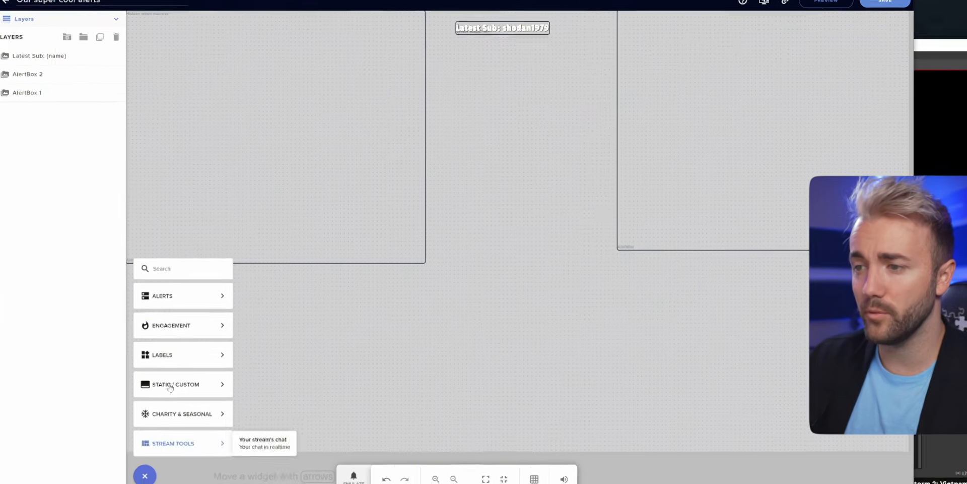
pyautogui.moveTo(189, 360)
pyautogui.moveTo(293, 357)
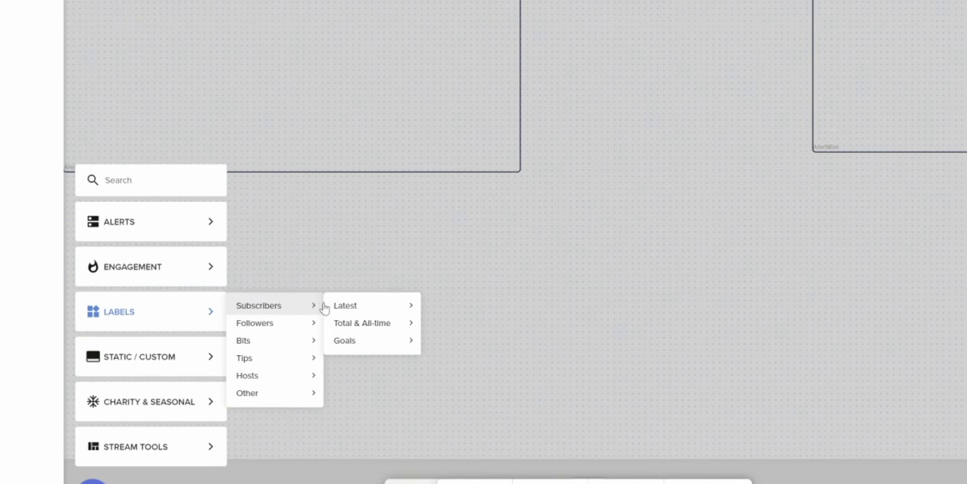
pyautogui.moveTo(373, 323)
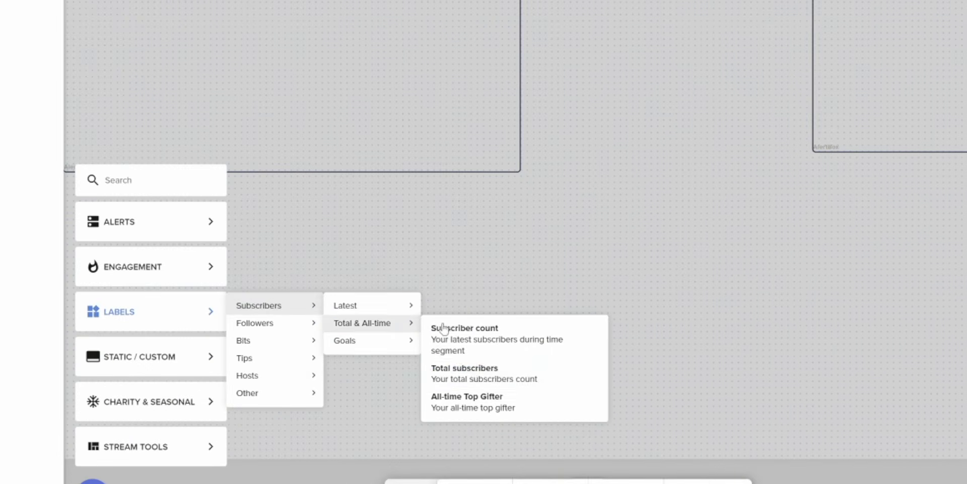
pyautogui.click(473, 374)
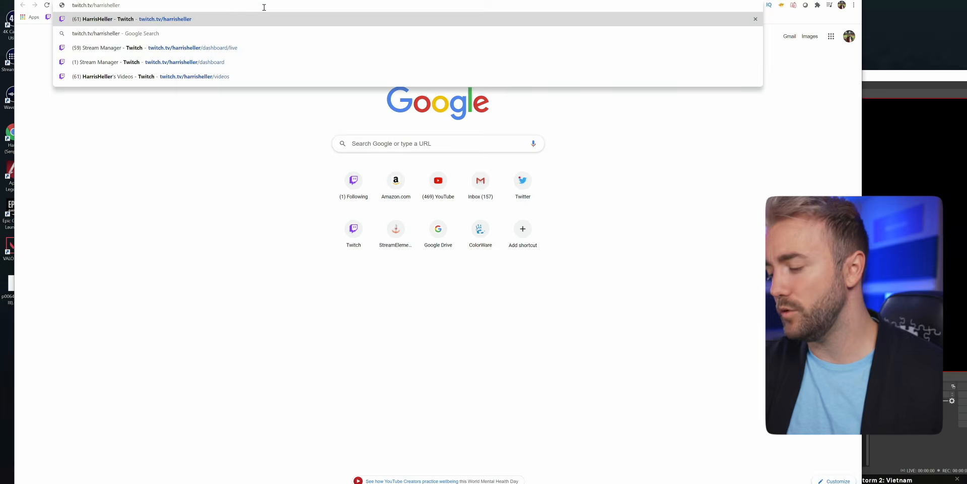
# - Capture a full frame of a VALORANT clip from the Twitch channel and add it to the overlay as an image filling the canvas
pyautogui.press('Return')
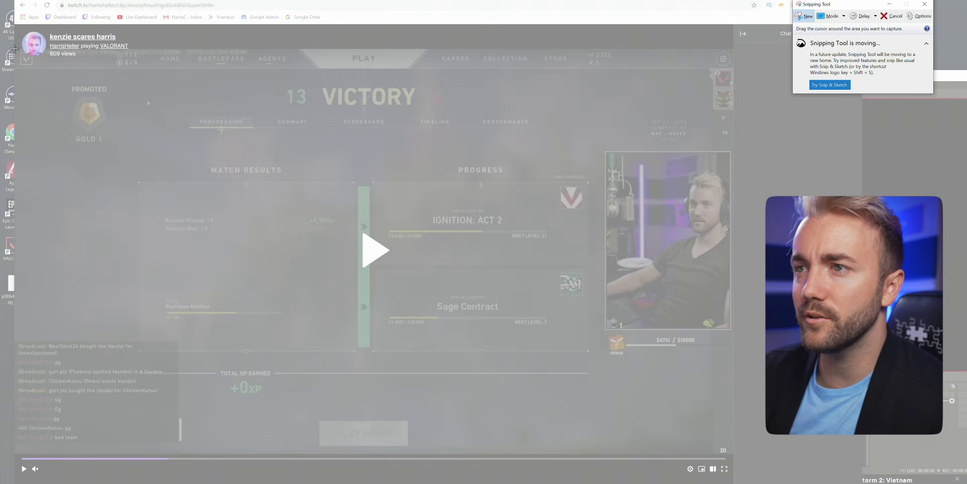
pyautogui.moveTo(14, 49); pyautogui.dragTo(734, 454)
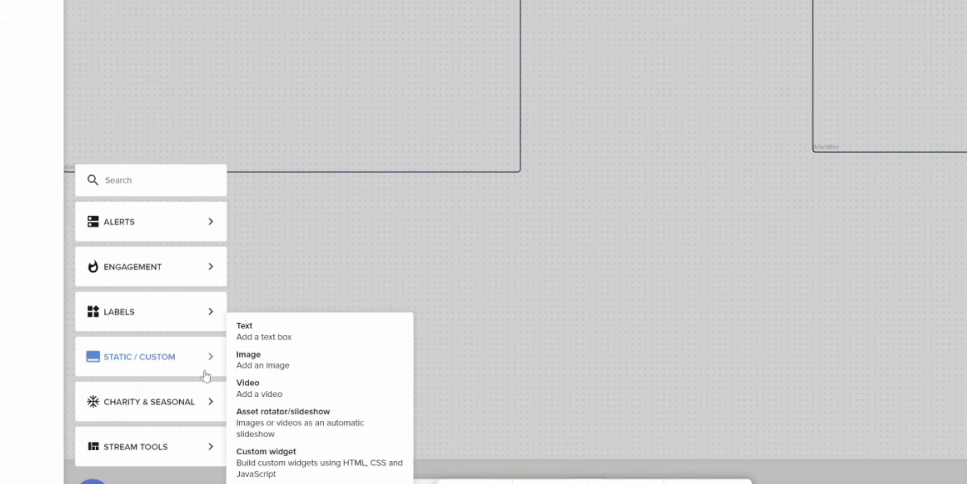
pyautogui.click(281, 372)
pyautogui.moveTo(278, 293); pyautogui.dragTo(470, 256)
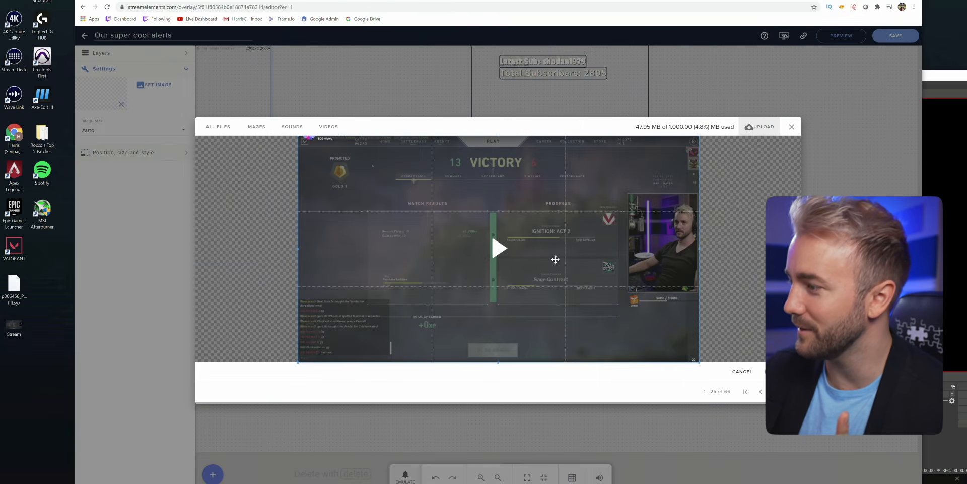
pyautogui.click(555, 259)
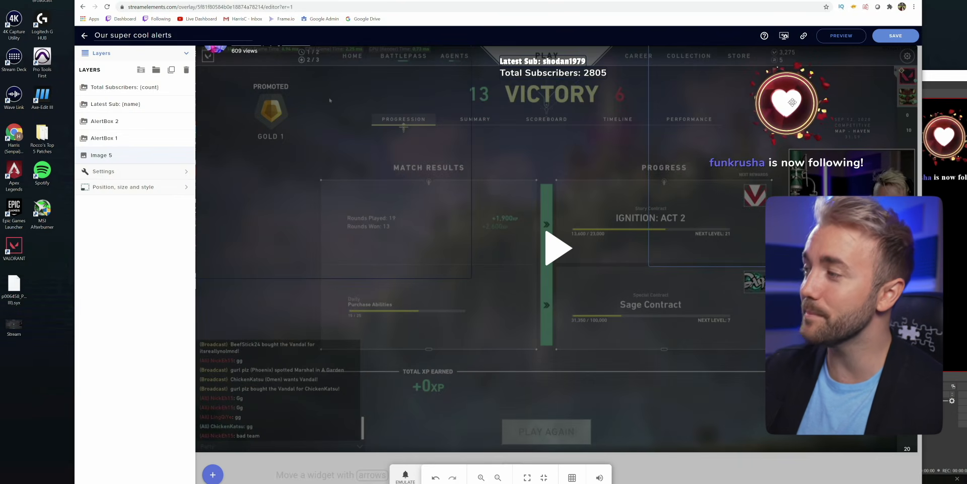
# - Move the follower alert box up and right above the webcam area, and turn off visibility of the gameplay image layer
pyautogui.moveTo(756, 112); pyautogui.dragTo(844, 80)
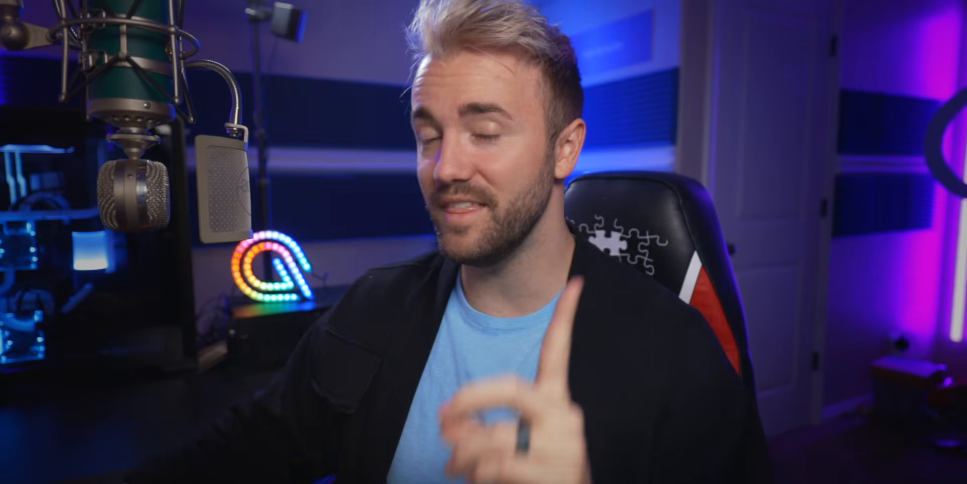
pyautogui.click(93, 156)
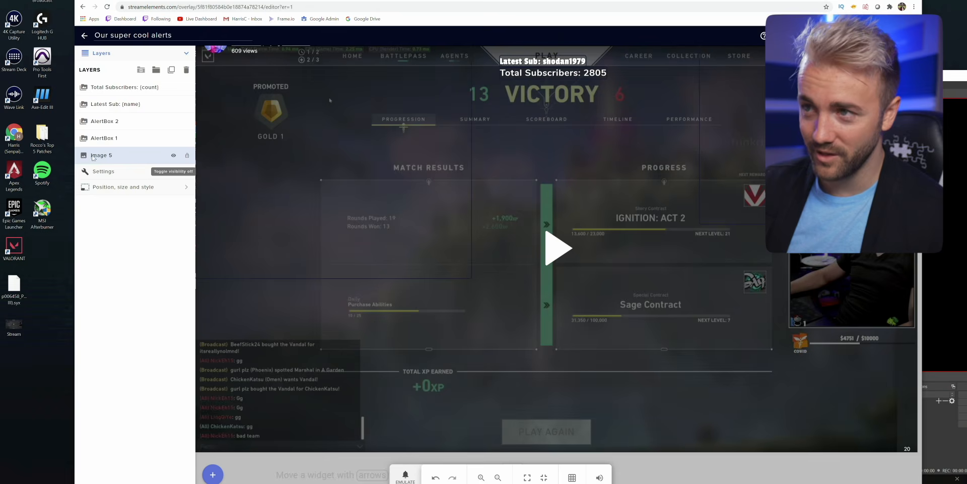
pyautogui.click(173, 156)
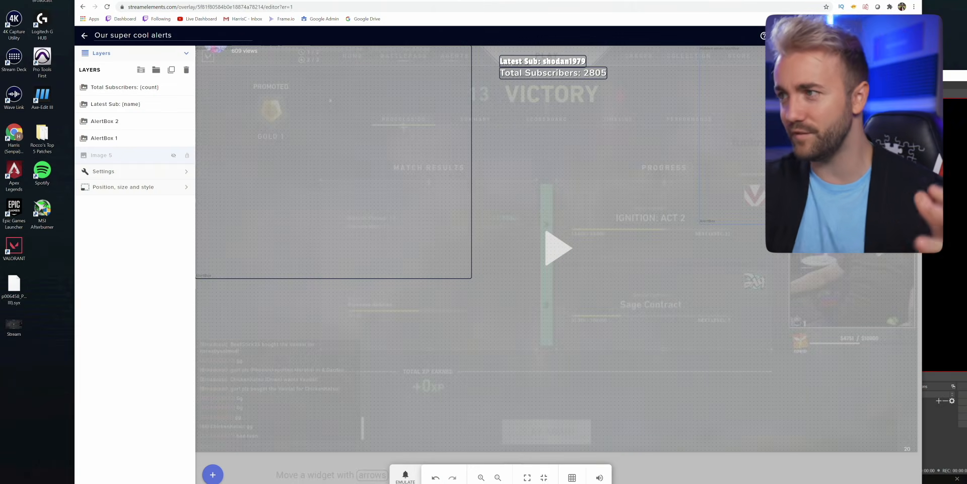
# - Move the latest subscriber label directly below the webcam frame and stack the total subscribers label beneath it
pyautogui.moveTo(579, 63); pyautogui.dragTo(610, 109)
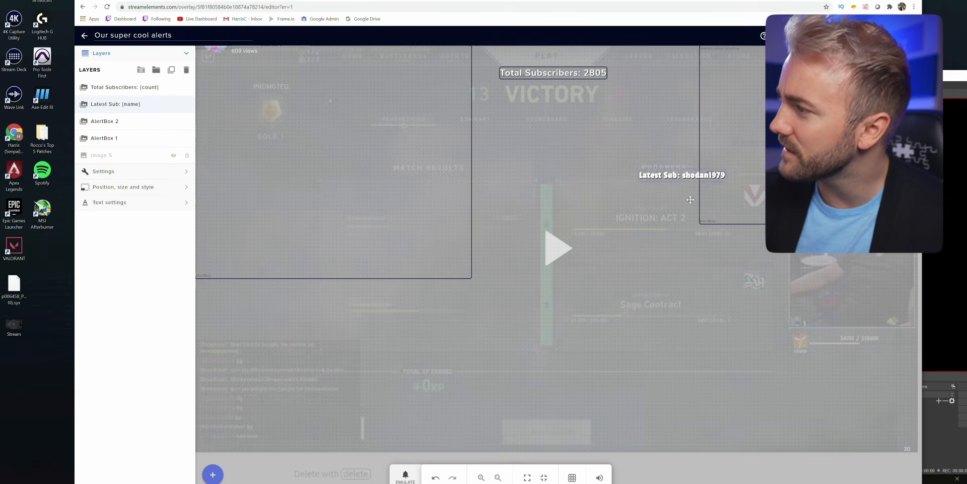
pyautogui.moveTo(690, 199); pyautogui.dragTo(763, 300)
pyautogui.moveTo(826, 338); pyautogui.dragTo(822, 333)
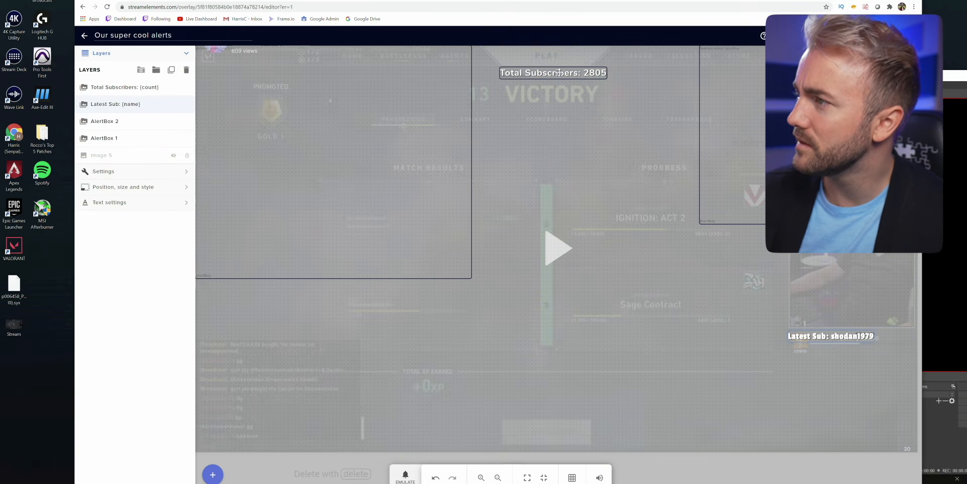
pyautogui.moveTo(554, 72); pyautogui.dragTo(596, 113)
pyautogui.moveTo(805, 342); pyautogui.dragTo(839, 356)
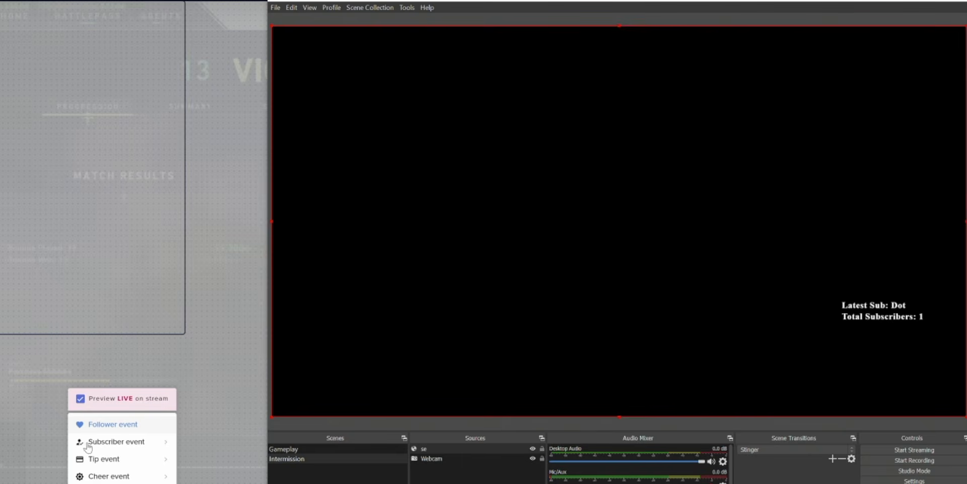
# - Emulate a follower event and check the alert's position in the OBS preview
pyautogui.click(135, 423)
pyautogui.click(854, 1)
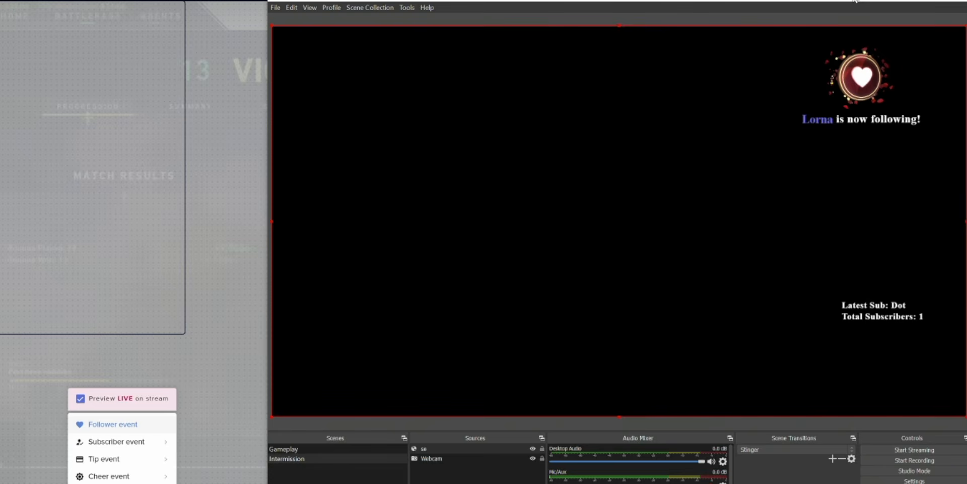
pyautogui.hotkey('alt', 'Tab')
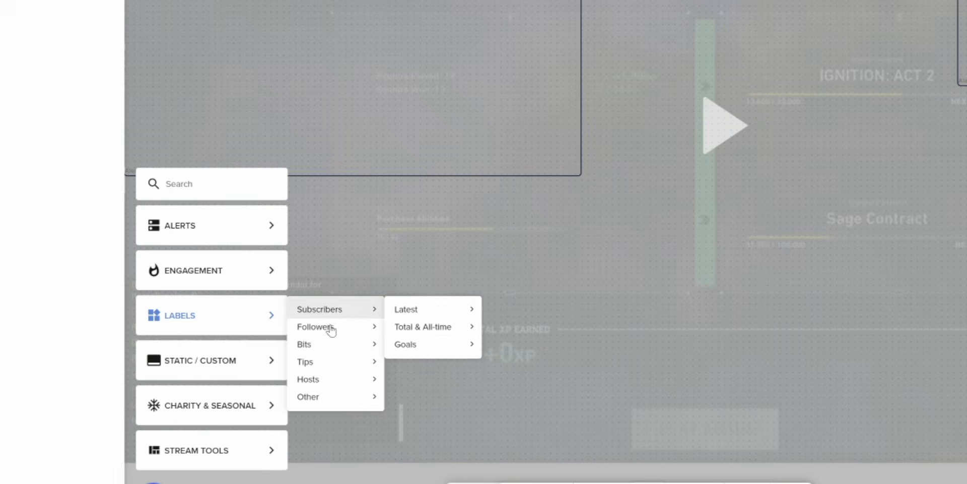
# - Add a follower goal widget and place it below the two subscriber labels
pyautogui.moveTo(332, 328)
pyautogui.moveTo(433, 374)
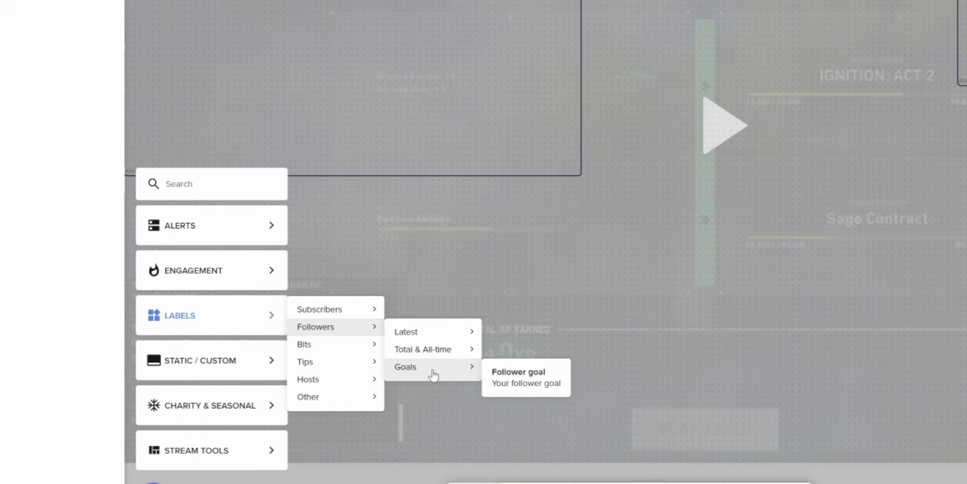
pyautogui.click(523, 383)
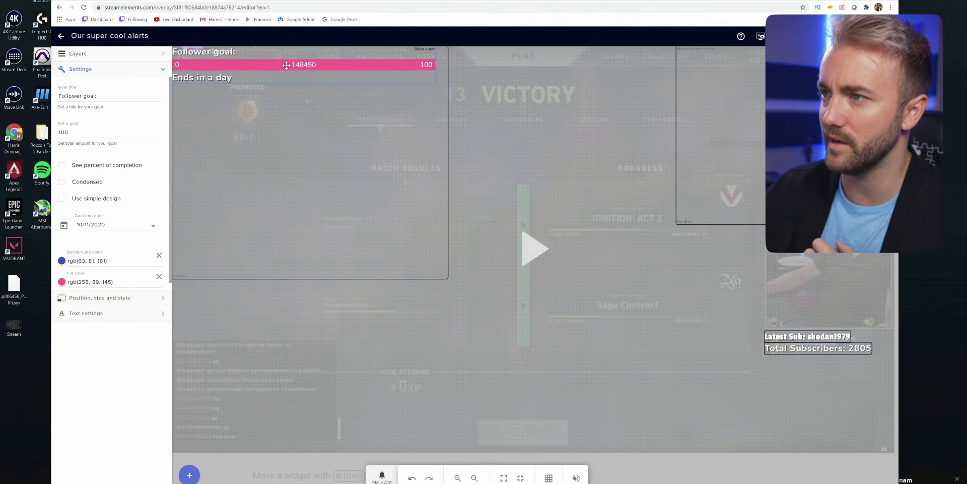
pyautogui.moveTo(286, 65); pyautogui.dragTo(736, 374)
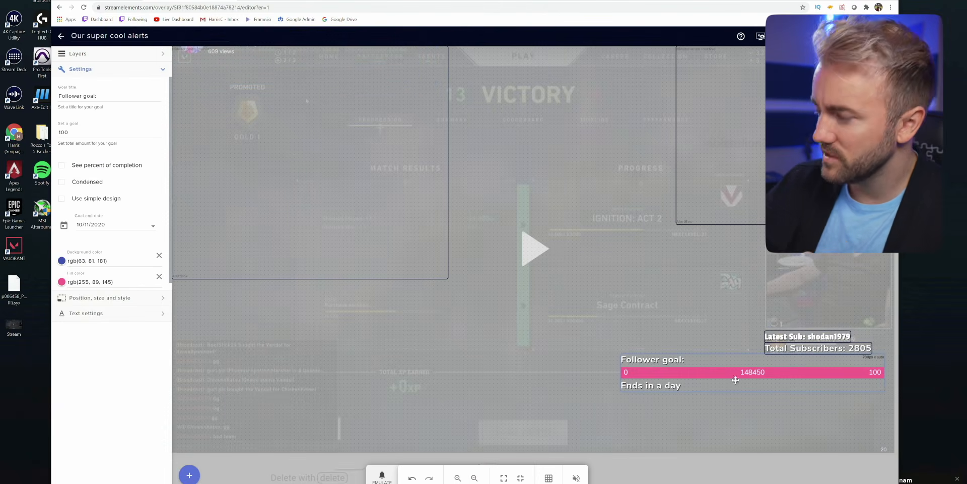
# - Make the follower goal condensed and set its fill color to rgb(255, 254, 254)
pyautogui.click(62, 181)
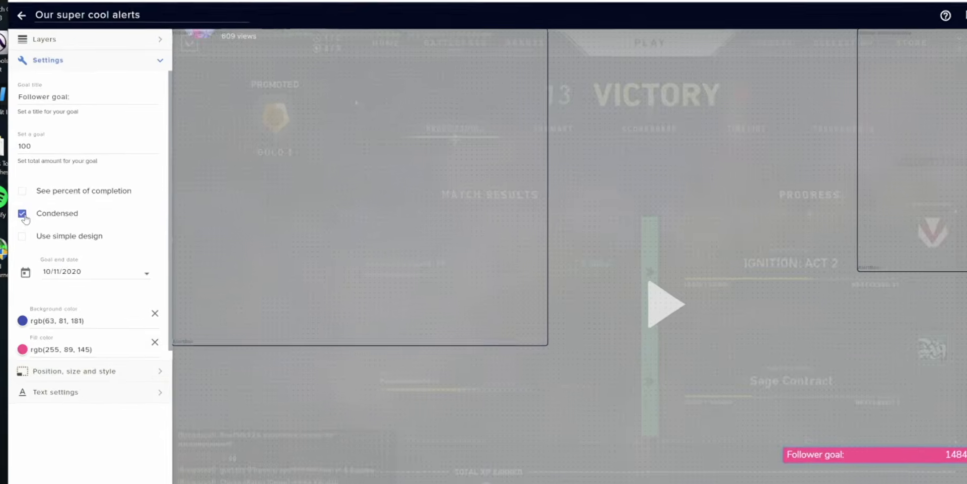
pyautogui.click(61, 349)
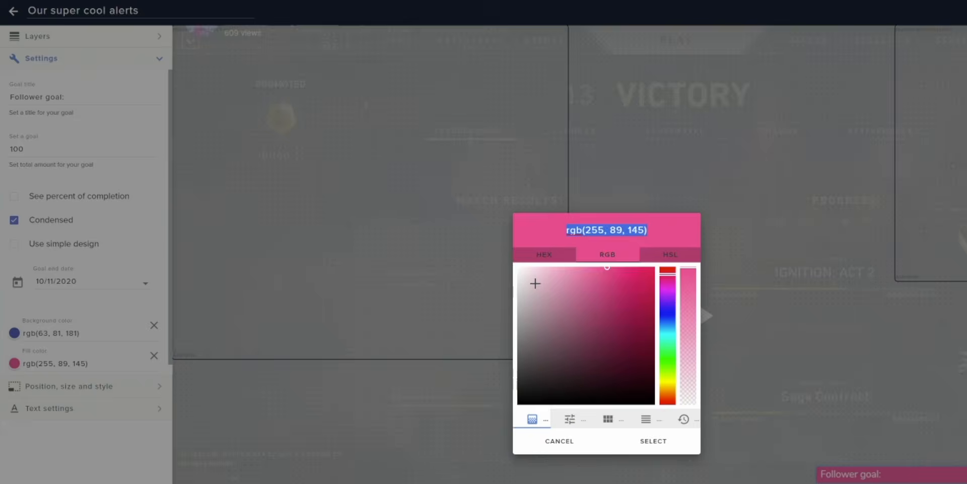
pyautogui.moveTo(536, 282); pyautogui.dragTo(487, 260)
pyautogui.click(653, 441)
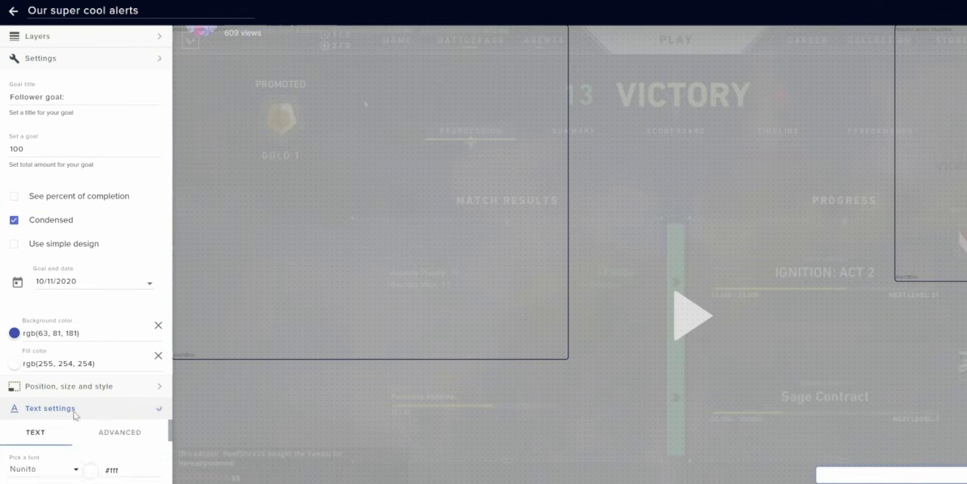
# - Change the follower goal's text to a dark color and set its goal amount to 200000
pyautogui.click(91, 170)
pyautogui.moveTo(139, 269); pyautogui.dragTo(141, 268)
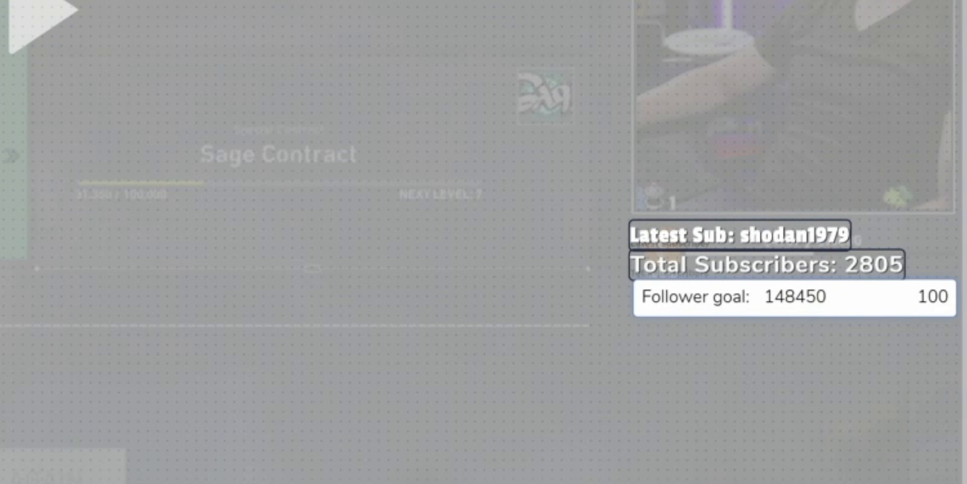
pyautogui.press('BackSpace')
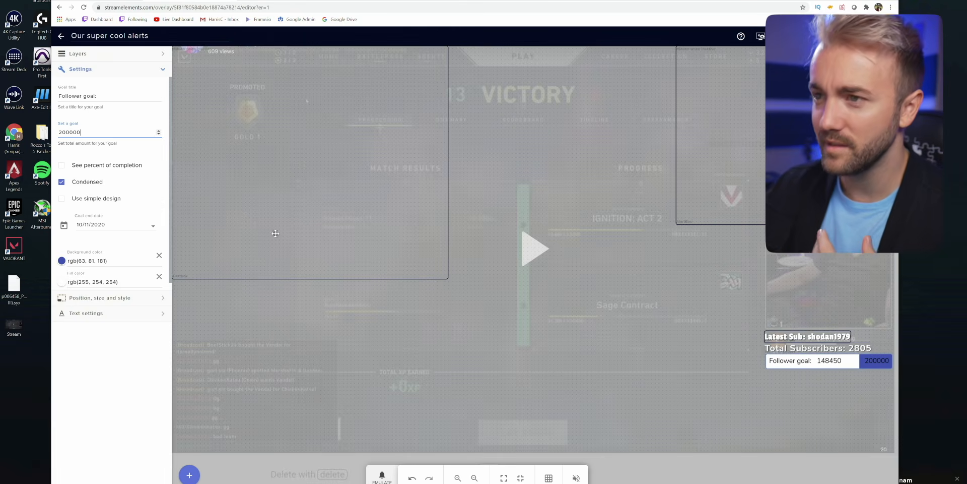
# - Set the follower goal's background color to light gray, rgb(220, 220, 221)
pyautogui.click(62, 260)
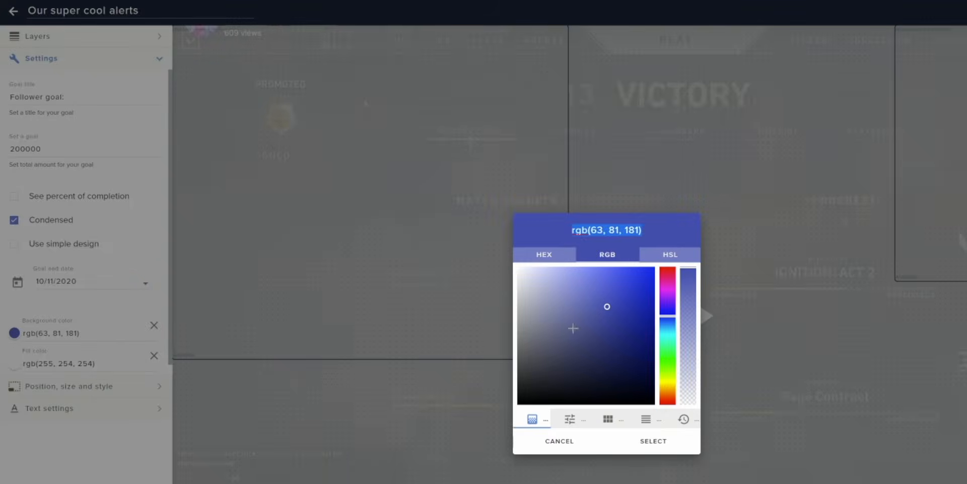
pyautogui.moveTo(549, 288)
pyautogui.mouseDown()
pyautogui.moveTo(528, 279)
pyautogui.moveTo(508, 298)
pyautogui.mouseUp()
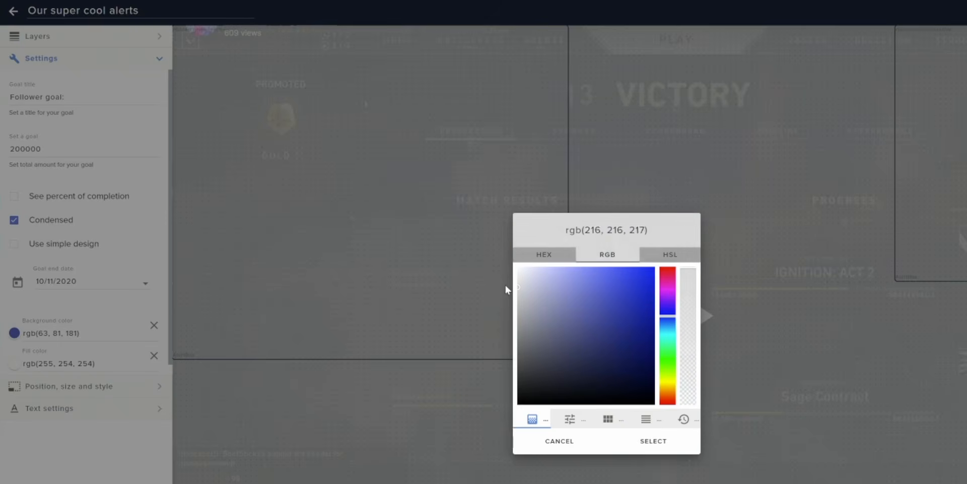
pyautogui.click(653, 440)
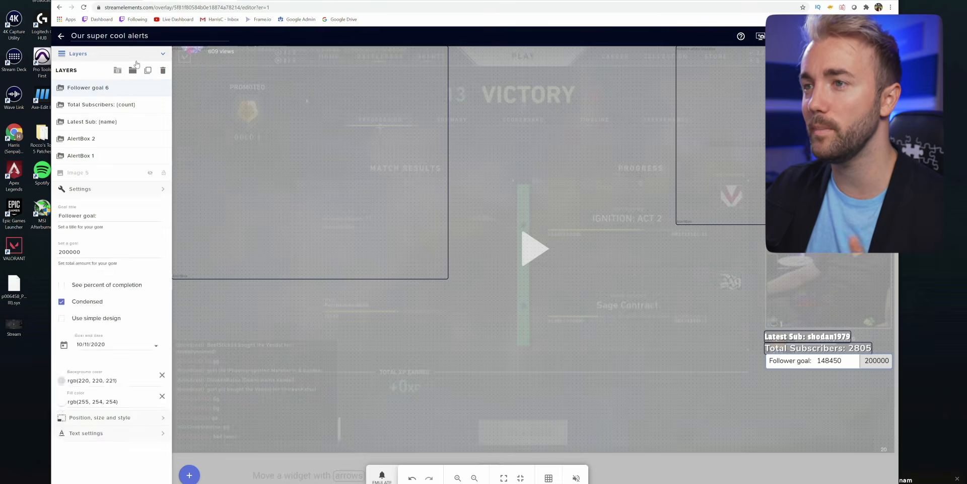
# - Extend the total subscribers label's message to "Total Subscribers: {count}/3020"
pyautogui.click(99, 105)
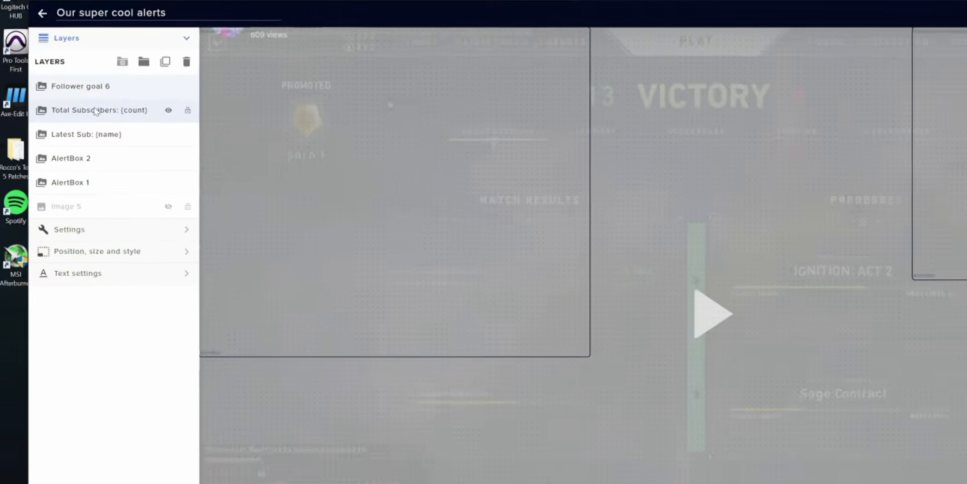
pyautogui.click(85, 271)
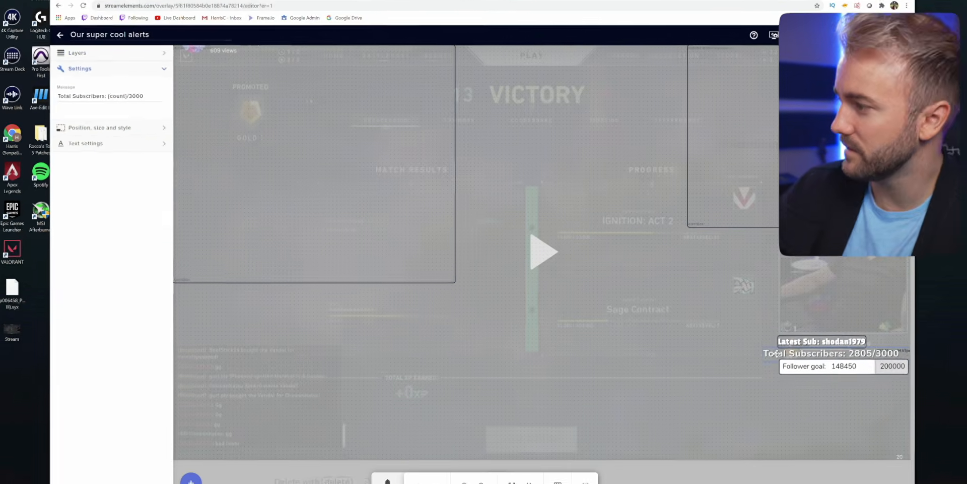
pyautogui.click(870, 349)
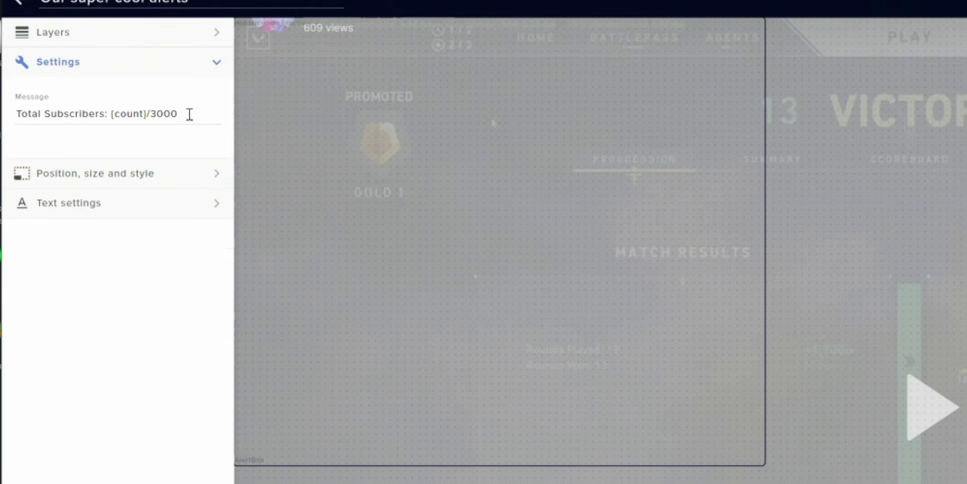
pyautogui.write('20')
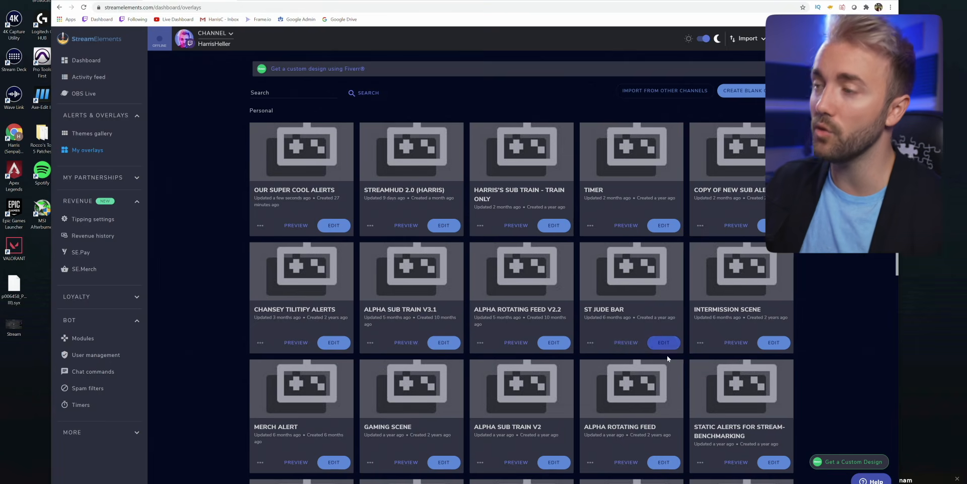
# - Open the St Jude Bar overlay for editing and reposition the slash text between the raised amount and the $10000 goal
pyautogui.click(663, 345)
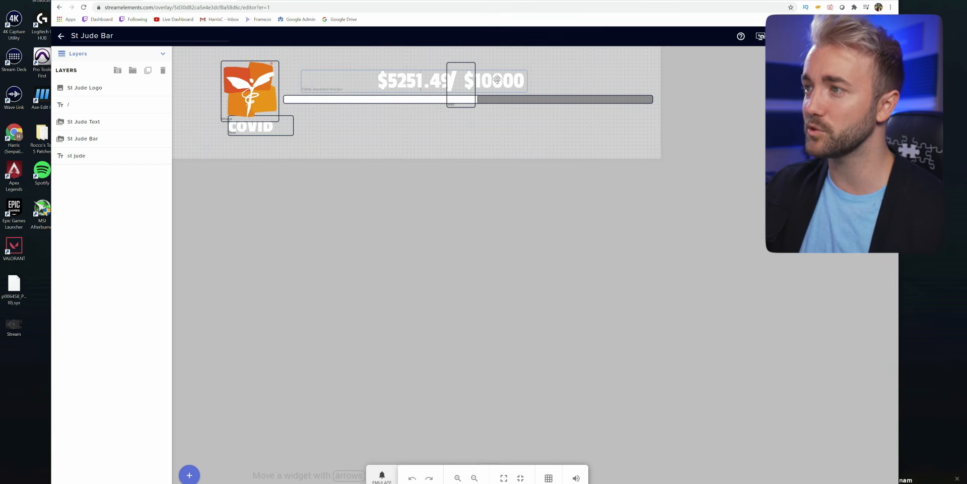
pyautogui.click(455, 75)
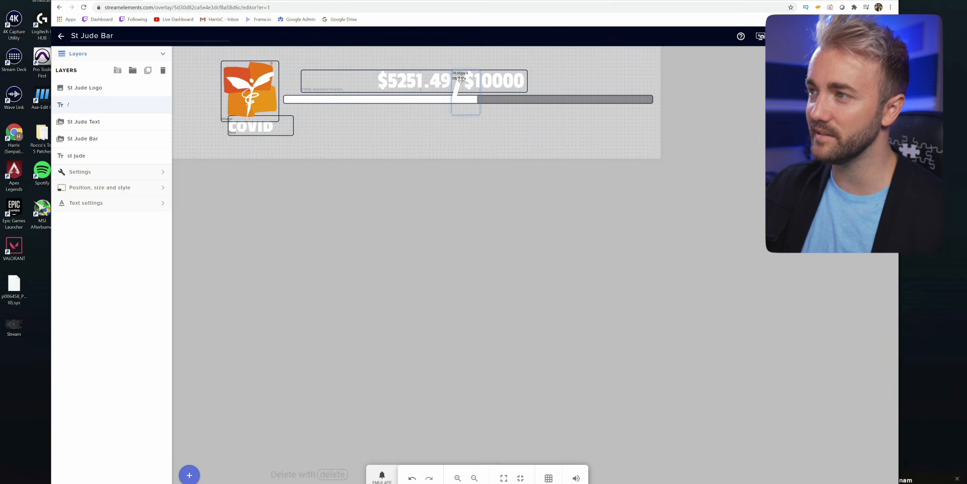
pyautogui.moveTo(460, 79); pyautogui.dragTo(461, 71)
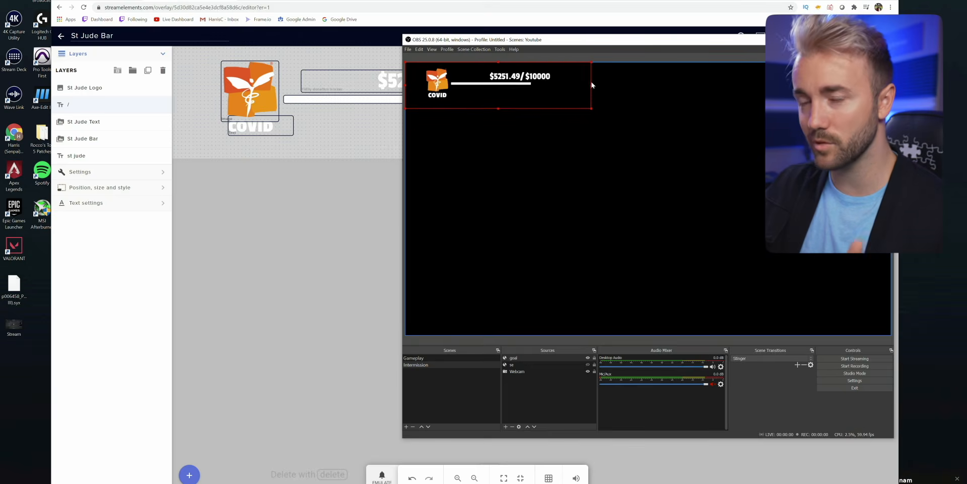
# - Switch to OBS and move the goal bar source to the lower-right area of the Gameplay scene's preview
pyautogui.moveTo(487, 78); pyautogui.dragTo(708, 269)
pyautogui.moveTo(768, 265)
pyautogui.mouseDown()
pyautogui.moveTo(763, 273)
pyautogui.moveTo(773, 270)
pyautogui.mouseUp()
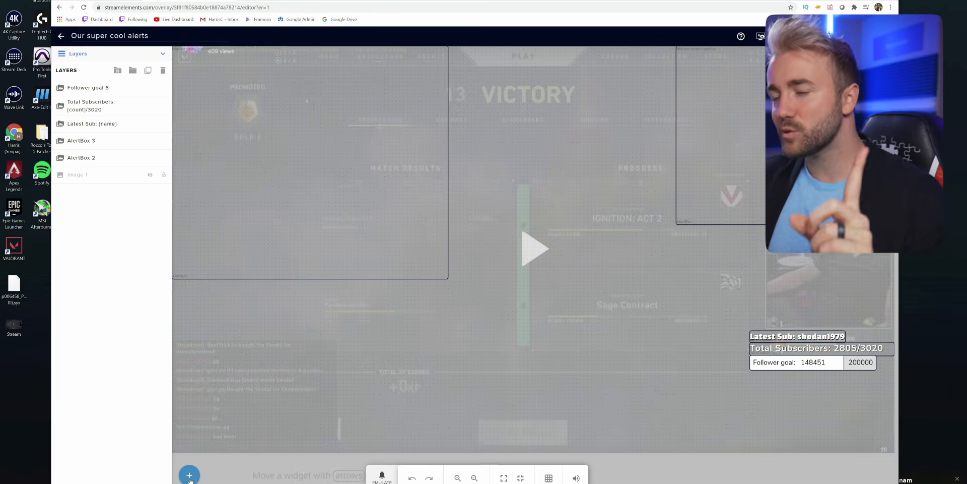
# - Add a custom widget built with HTML, CSS and JavaScript to the overlay
pyautogui.click(189, 475)
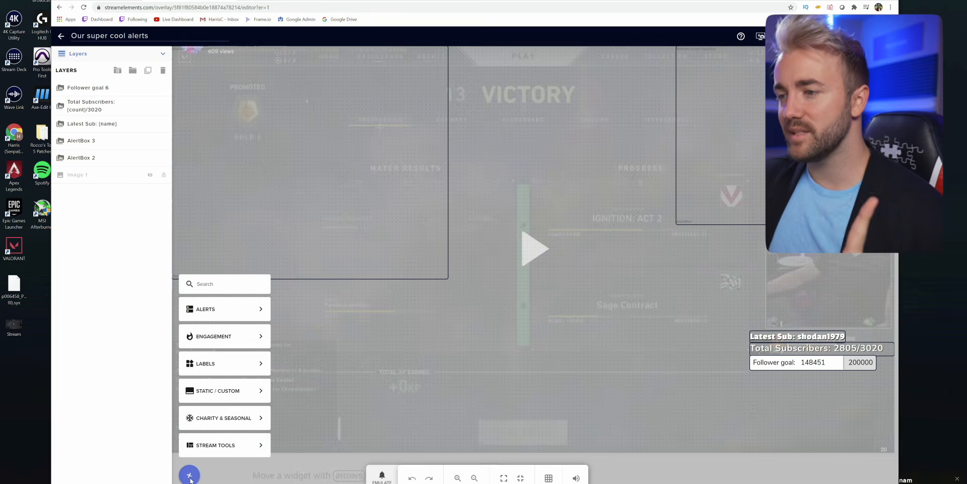
pyautogui.moveTo(230, 371)
pyautogui.moveTo(226, 391)
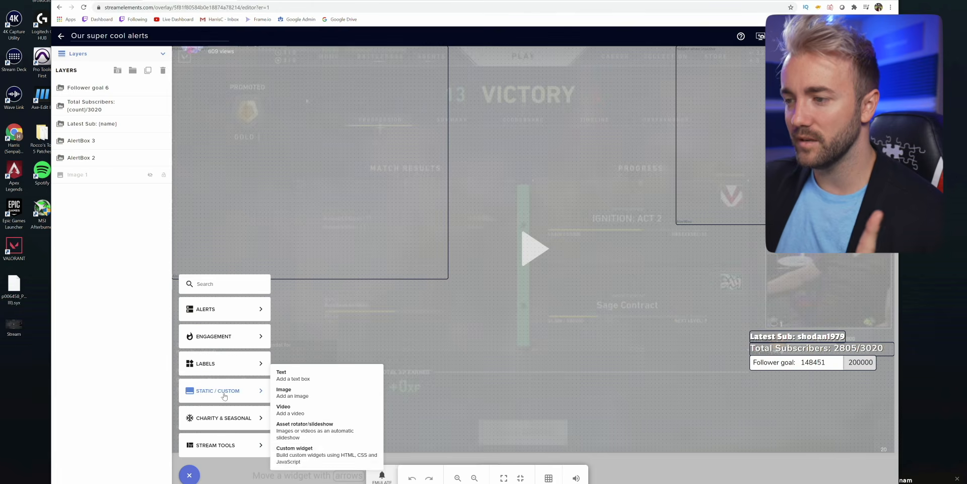
pyautogui.click(312, 450)
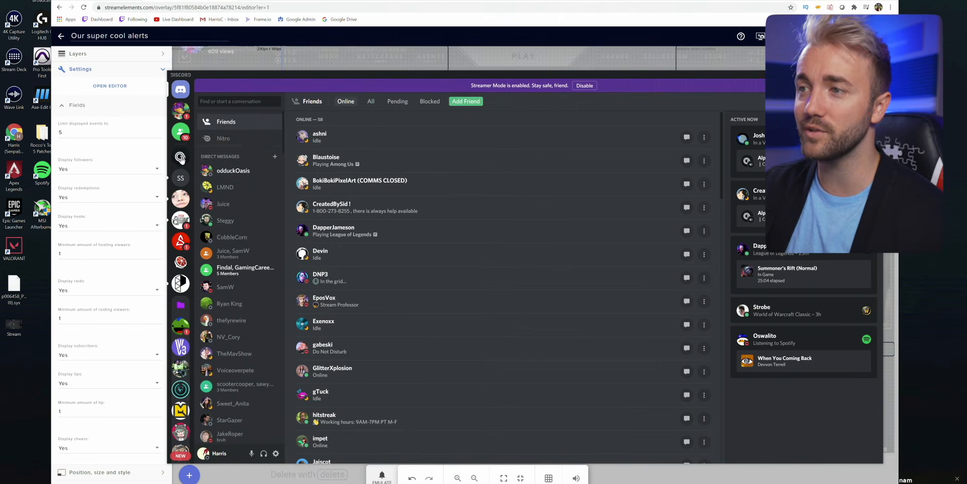
# - Switch to Discord and browse the Alpha Gaming server's free-designs channel for shared StreamElements widget links
pyautogui.click(180, 157)
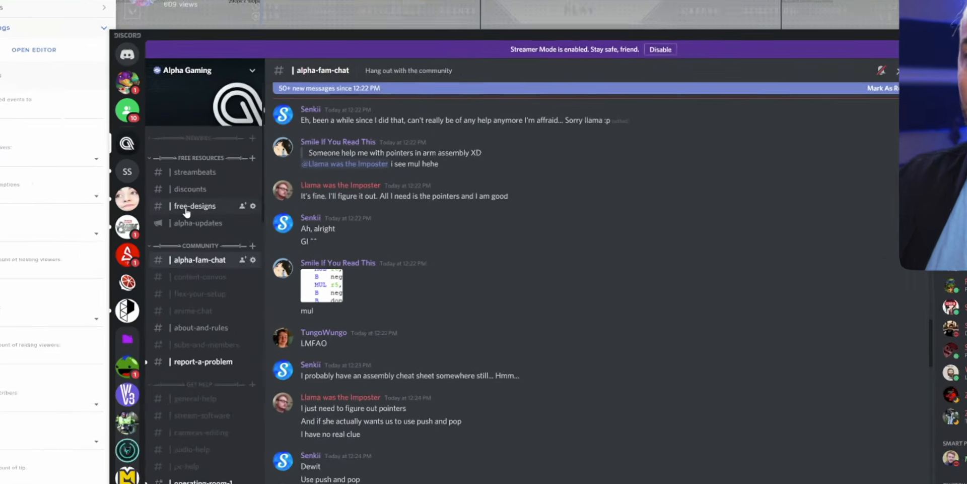
pyautogui.click(231, 204)
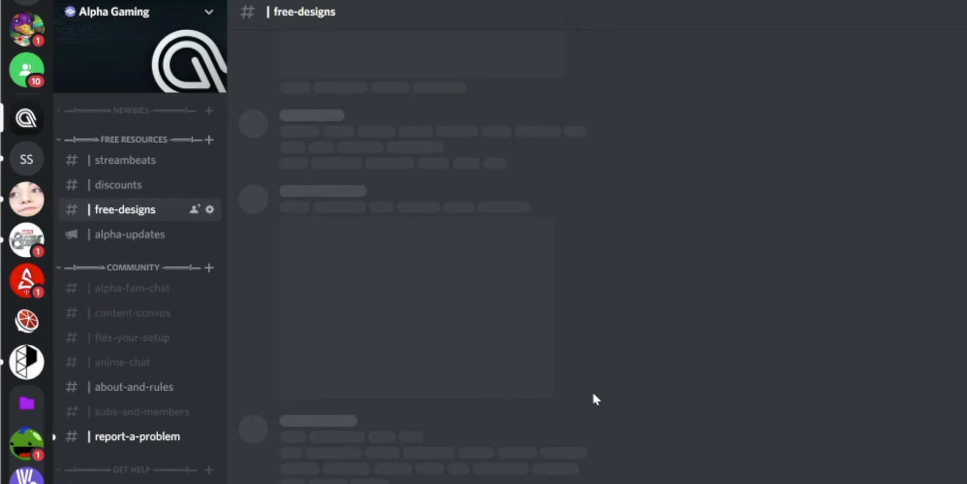
pyautogui.scroll(15, 655, 428)
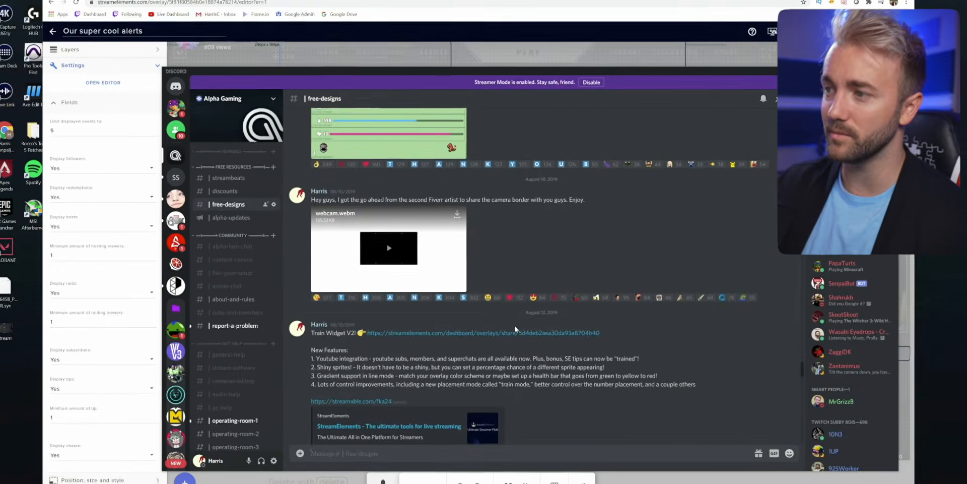
pyautogui.scroll(5, 515, 328)
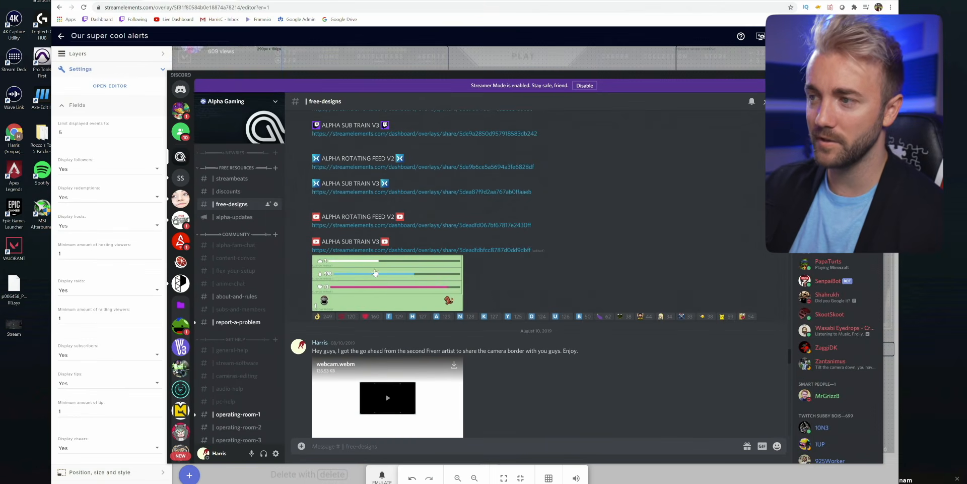
pyautogui.scroll(3, 412, 272)
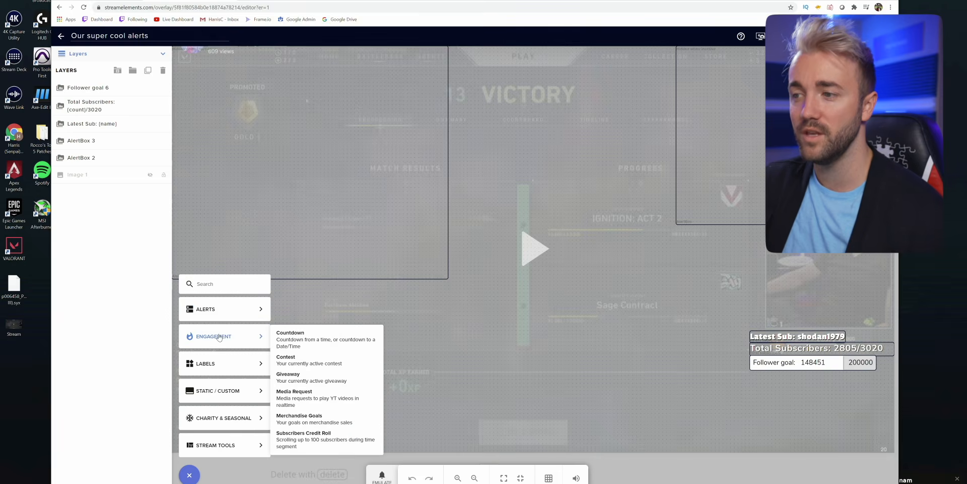
pyautogui.moveTo(229, 347)
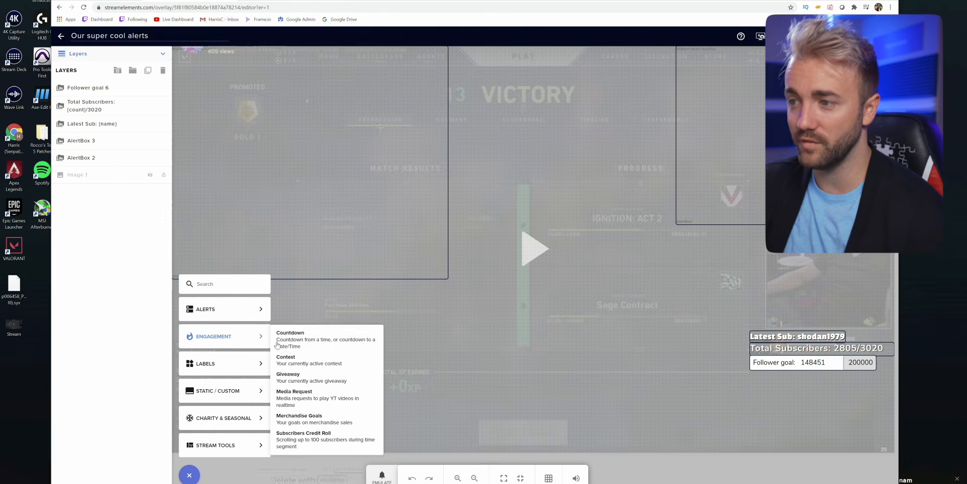
pyautogui.moveTo(217, 363)
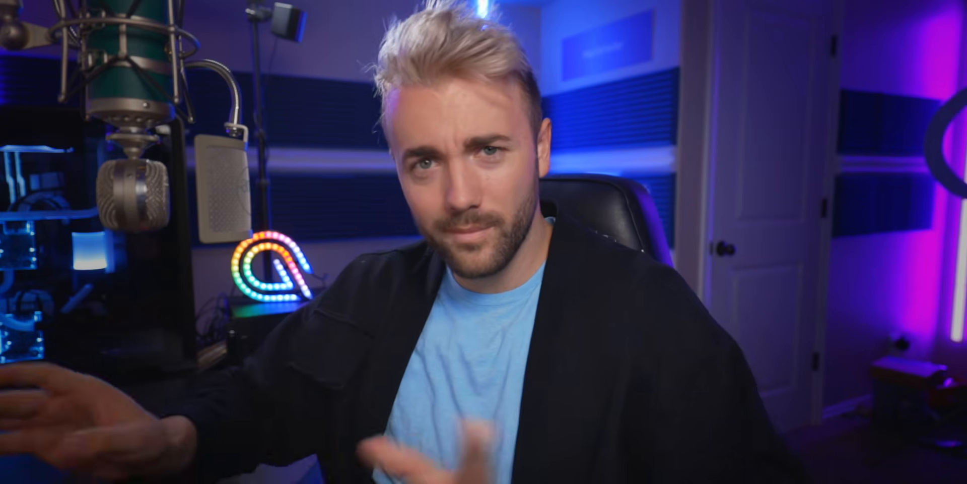